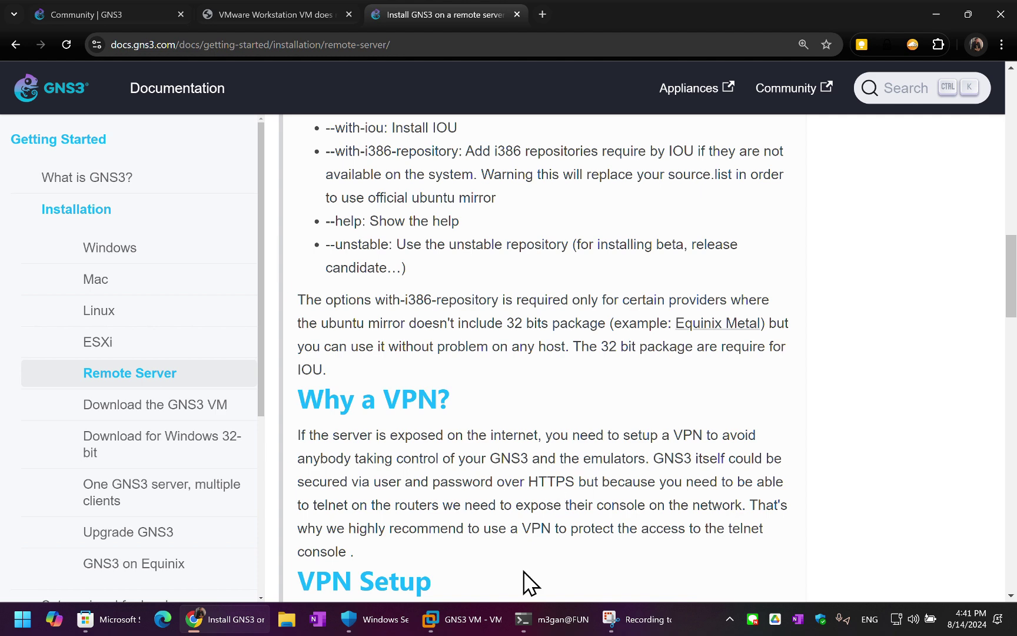
- Switch to the terminal and check the status of the GNS3 server with systemctl status gns3.service, leaving the status view when done
left_click(551, 623)
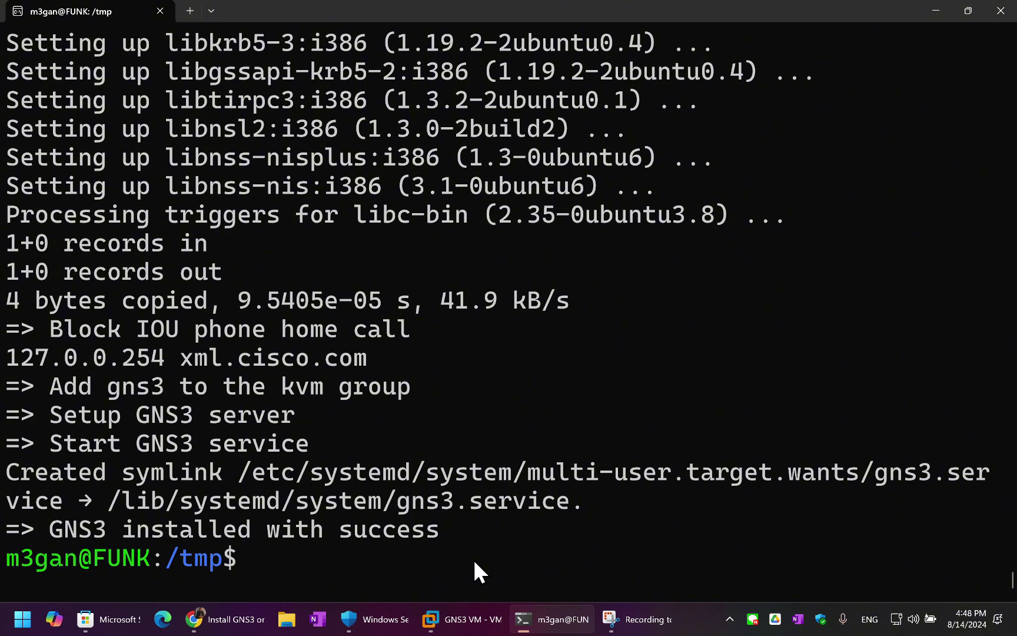
type("system")
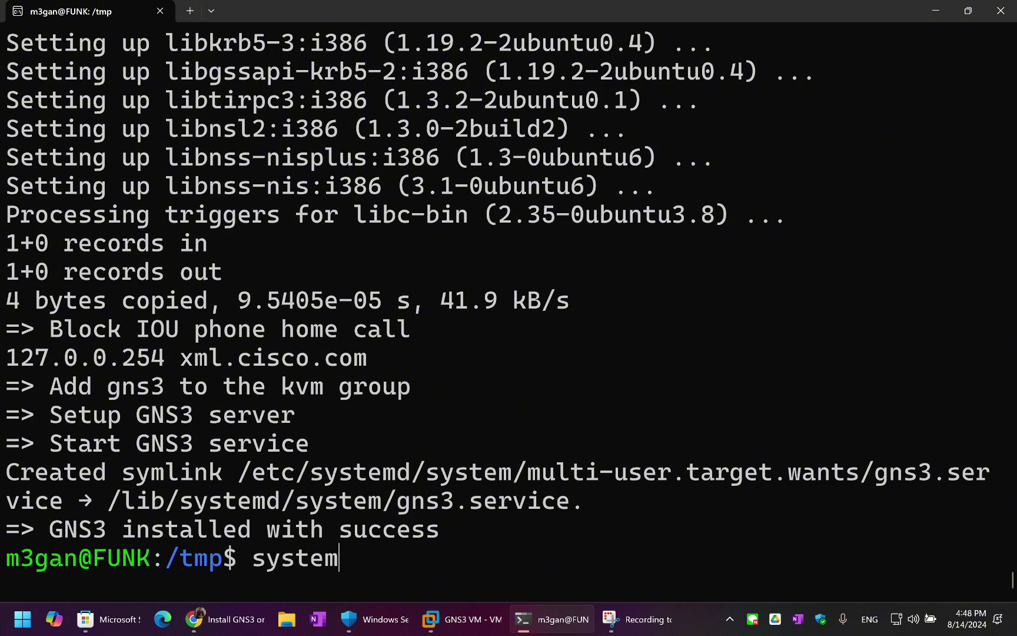
type("ctl st")
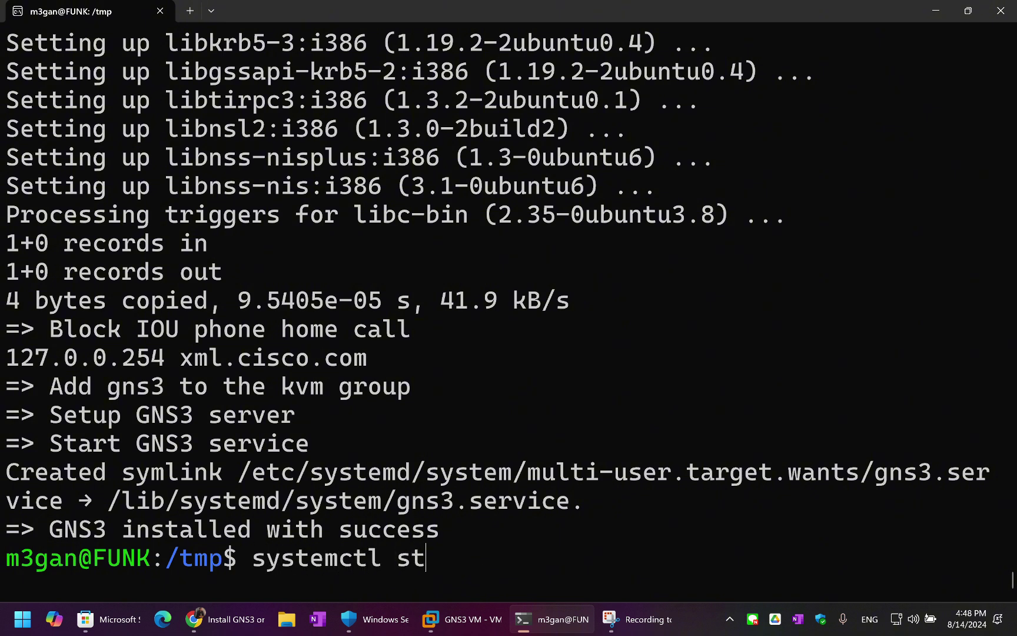
type("atus gns3")
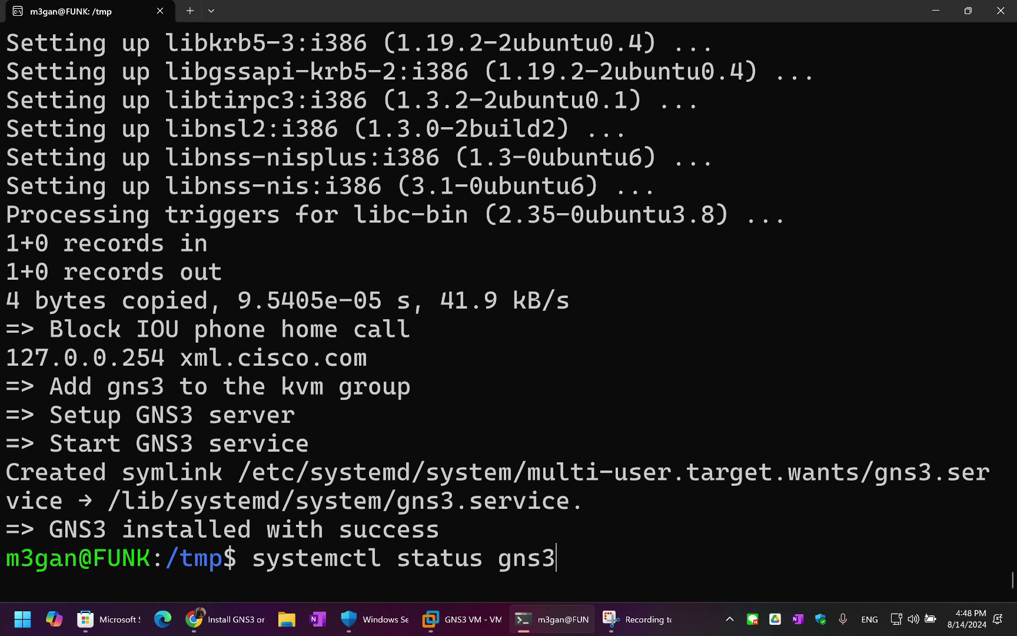
type(".service")
key("Return")
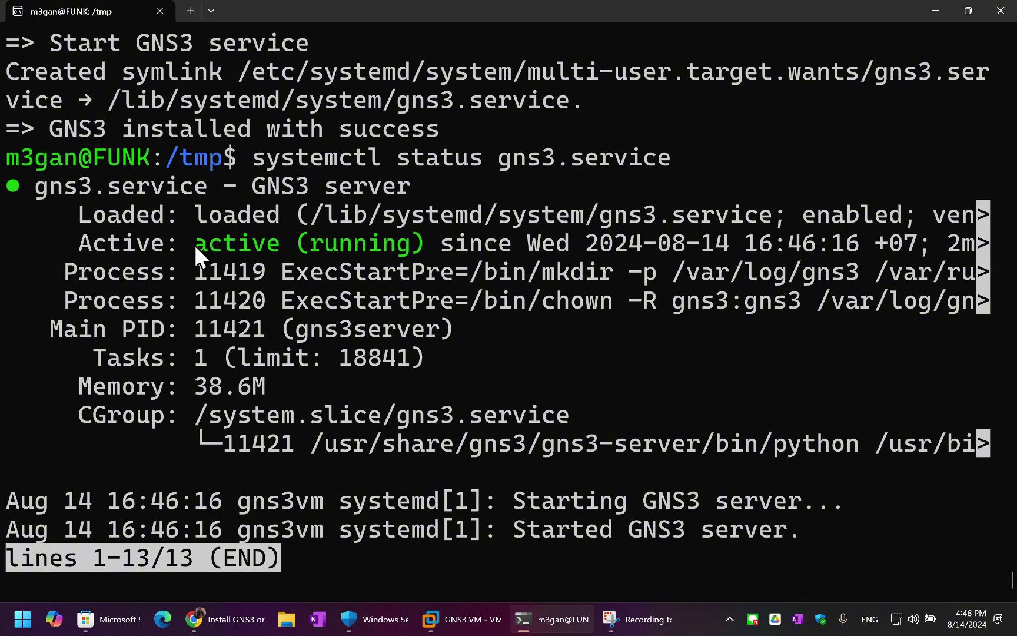
left_click_drag(193, 244, 414, 246)
key("q")
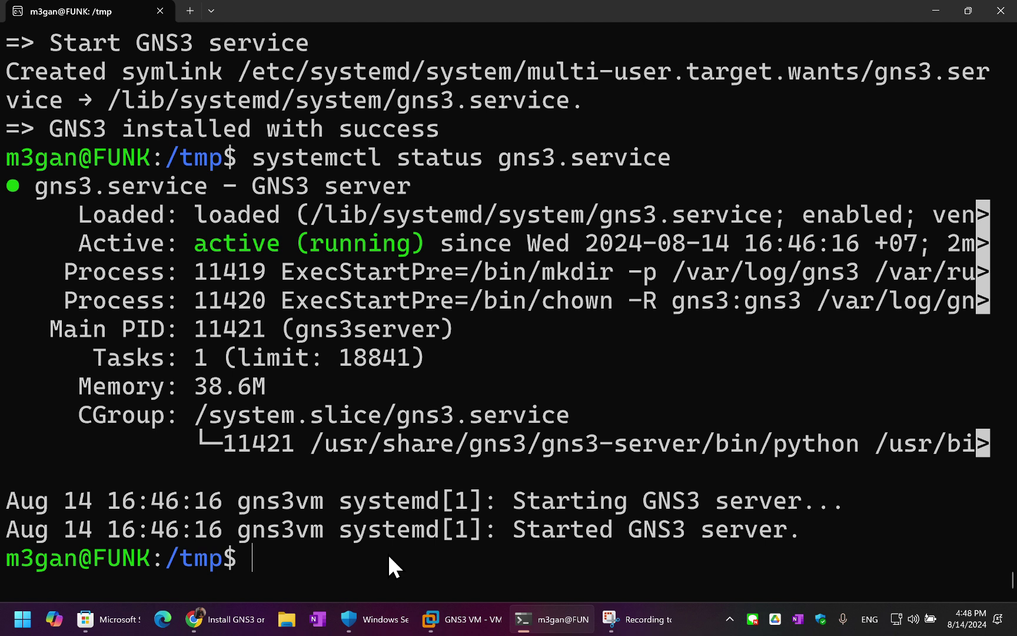
- List the listening TCP sockets with ss -tln and highlight the entry for port 3080
type("ss -t")
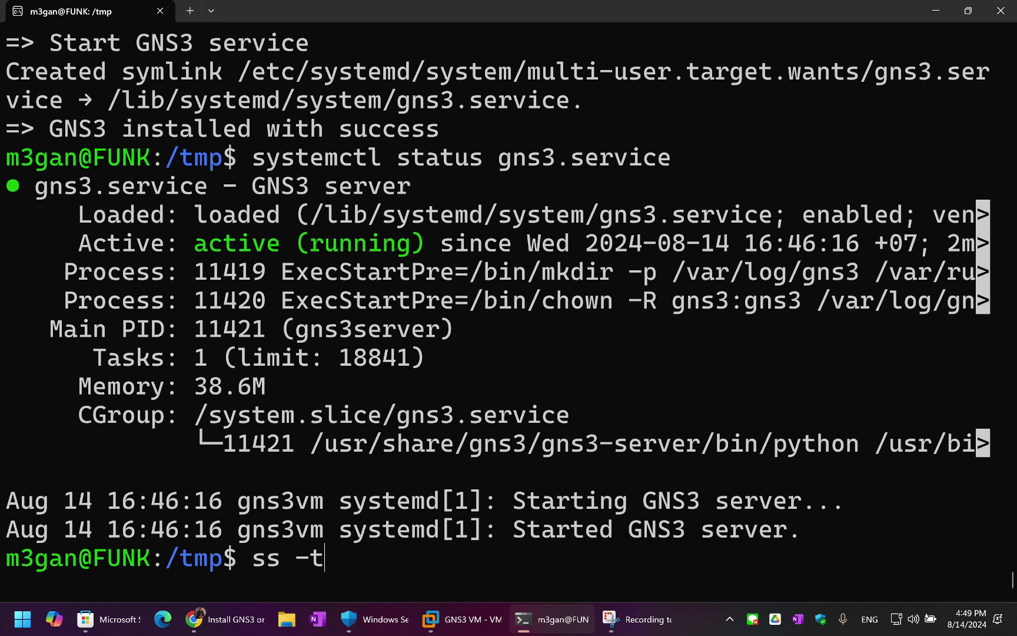
type("ln")
key("Return")
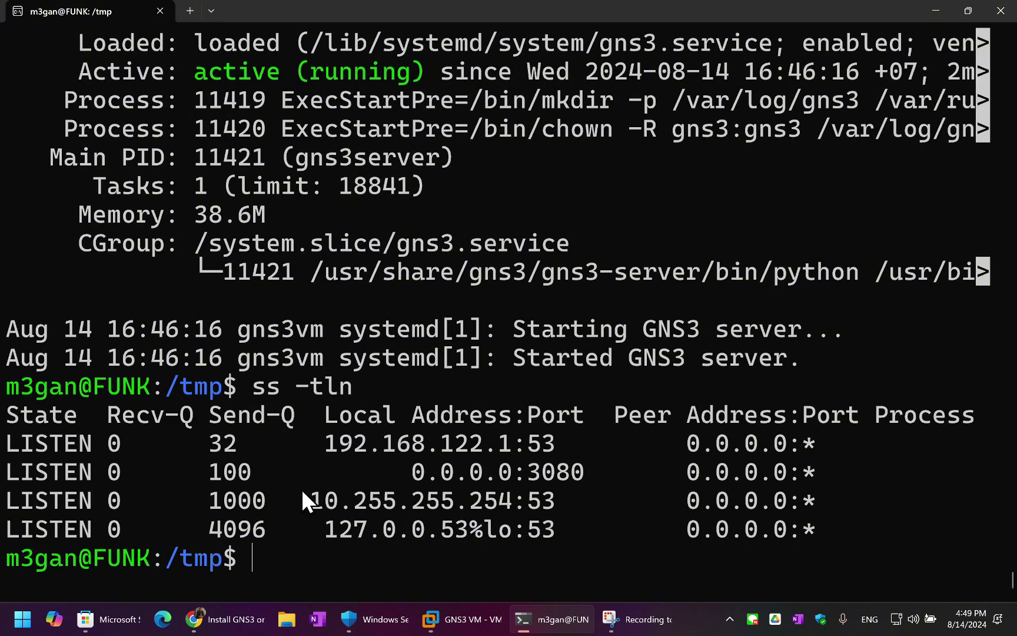
left_click_drag(9, 469, 598, 474)
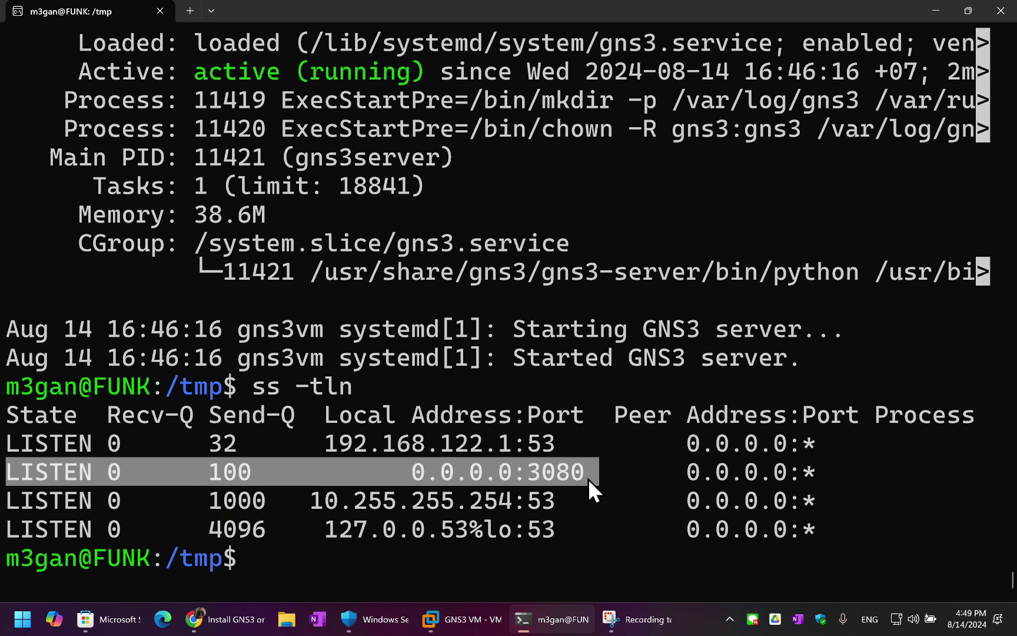
left_click(519, 554)
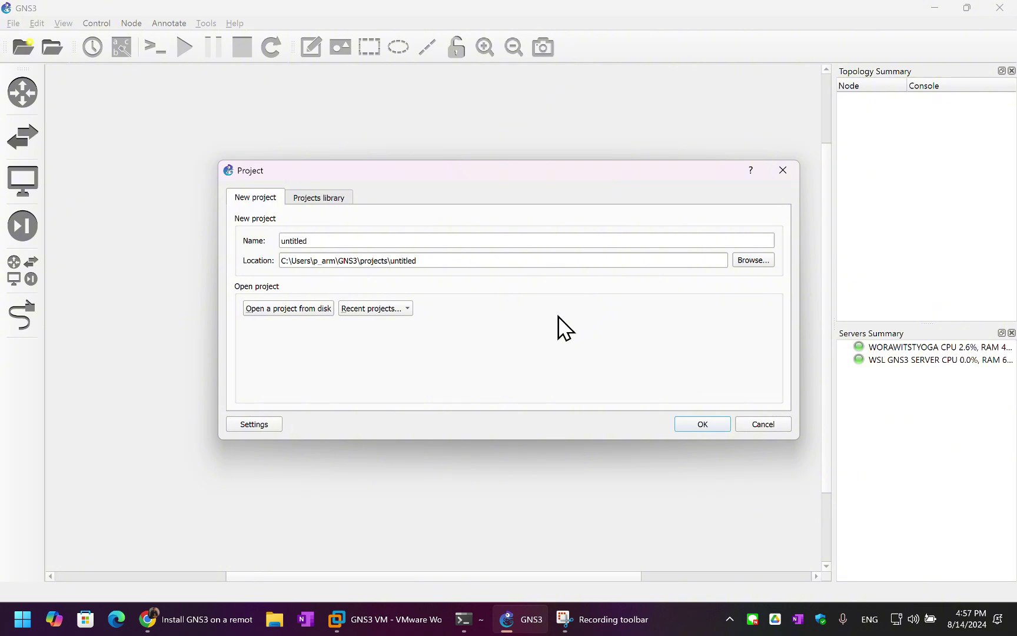
- Open the GNS3 preferences and review the GNS3 VM page and the main server settings
left_click(250, 424)
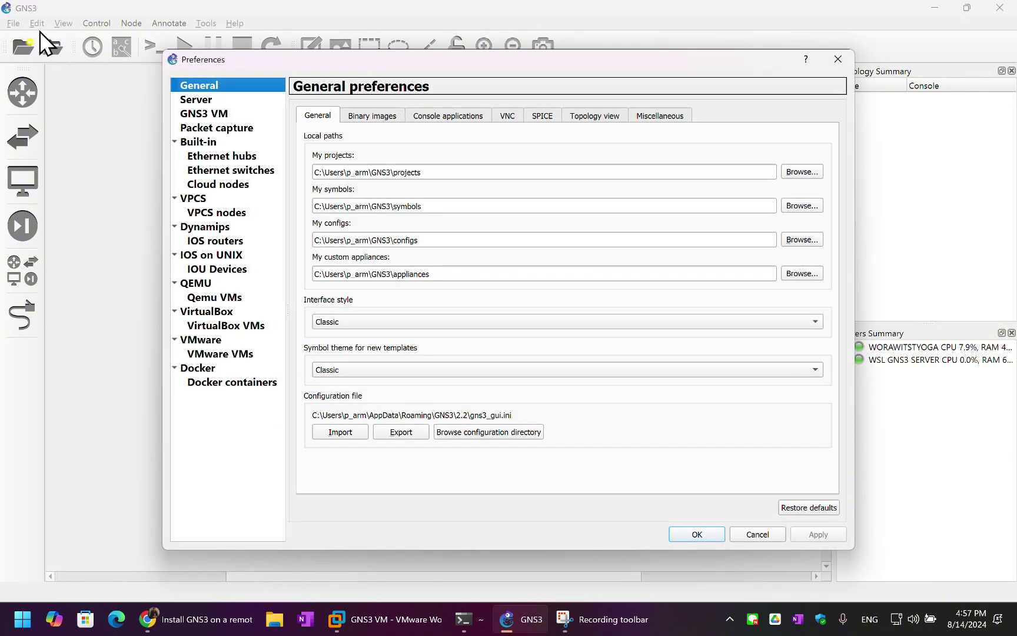
left_click(226, 114)
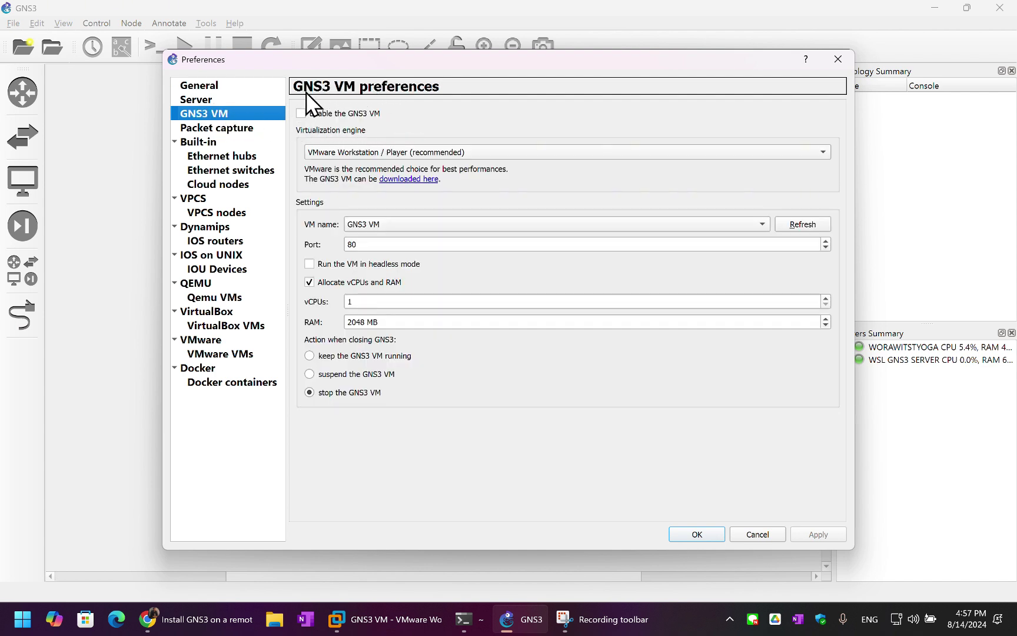
left_click(207, 99)
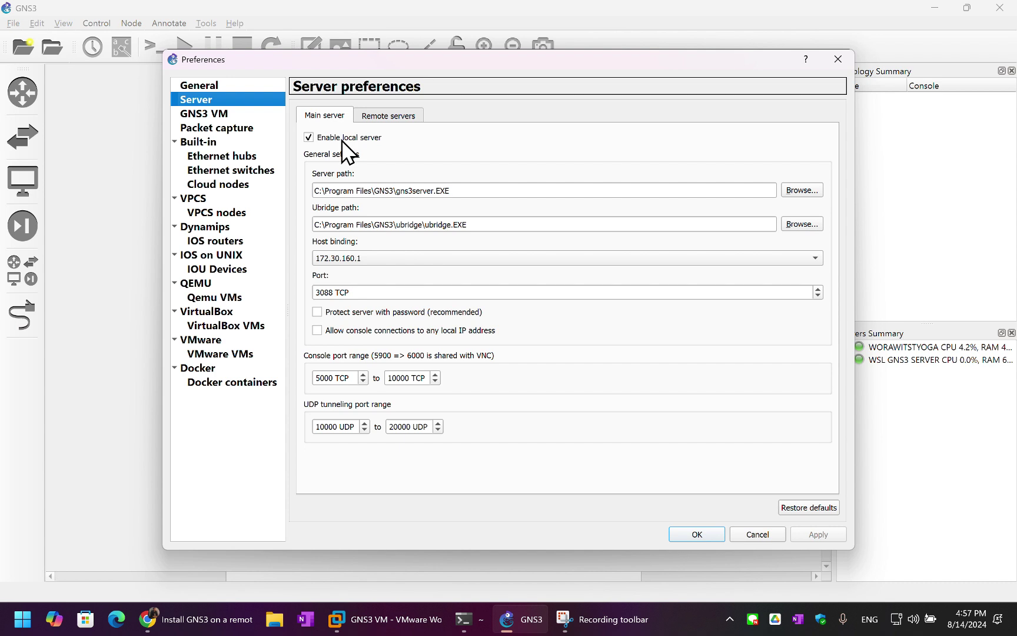
- Open the settings of the remote server WSL GNS3 SERVER to inspect its host address
left_click(377, 116)
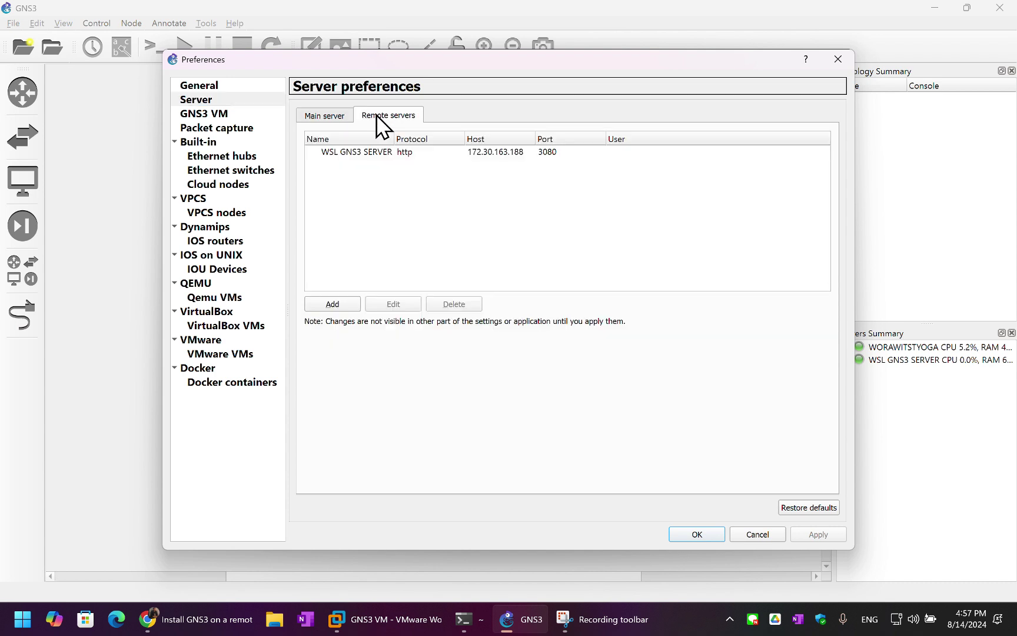
left_click(336, 152)
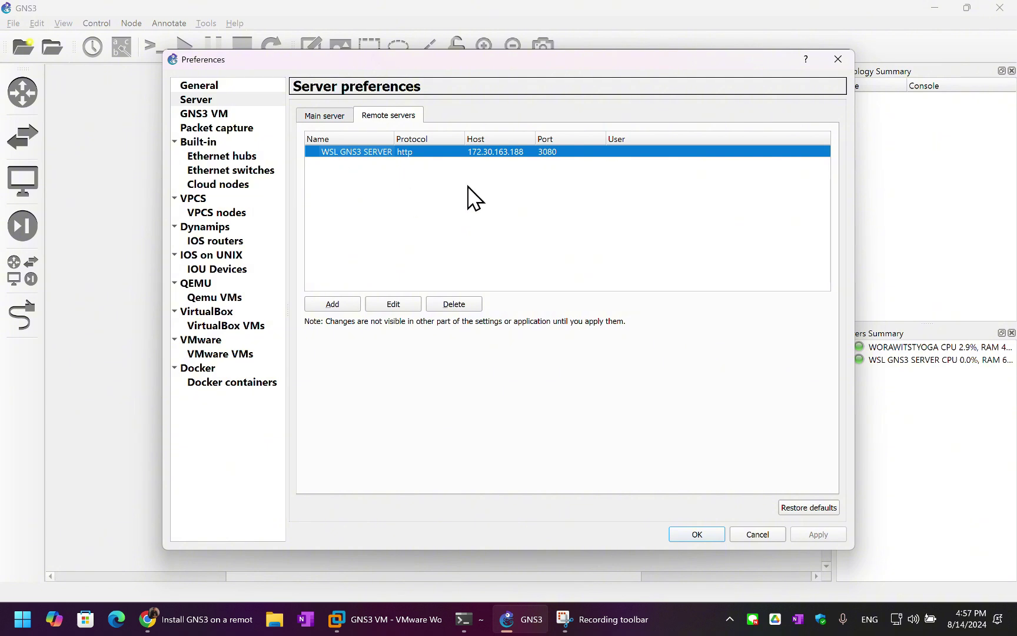
left_click(403, 307)
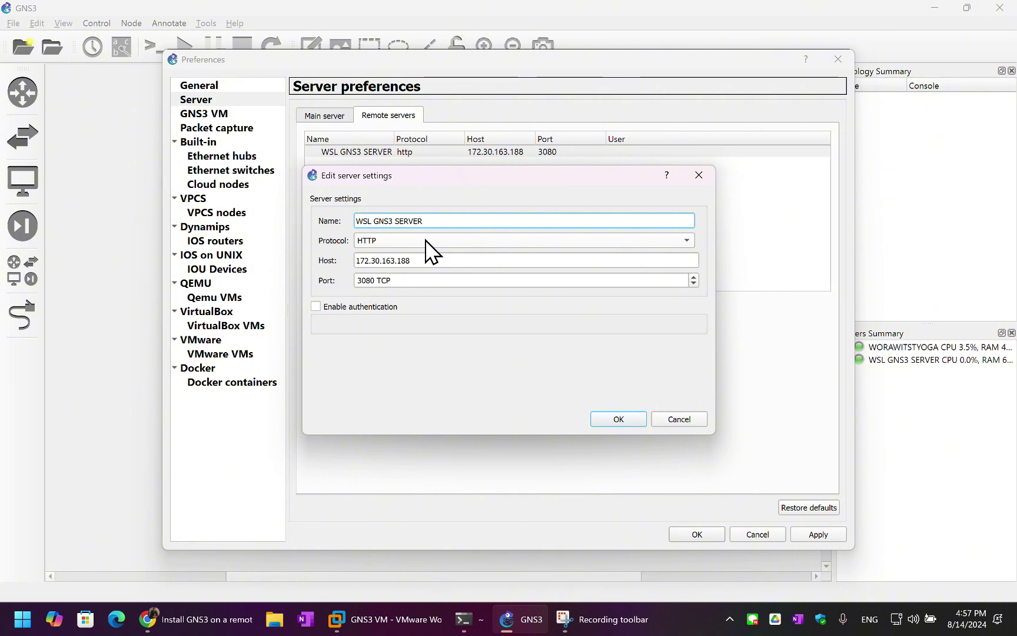
left_click(418, 260)
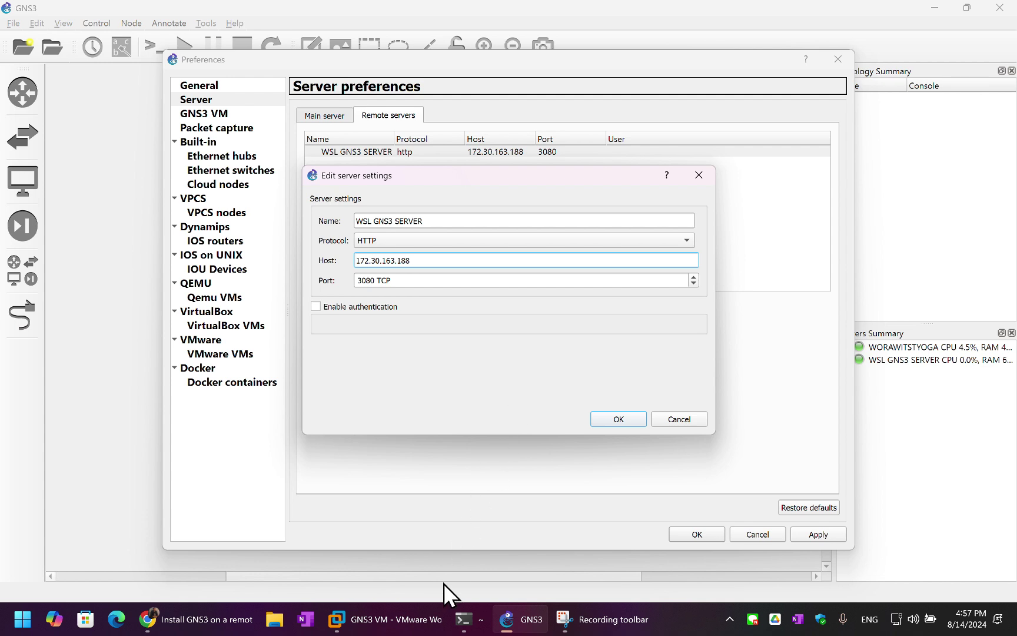
- Switch to the WSL terminal, list its IPv4 addresses with ip -br -4 a and highlight the eth0 address
left_click(466, 625)
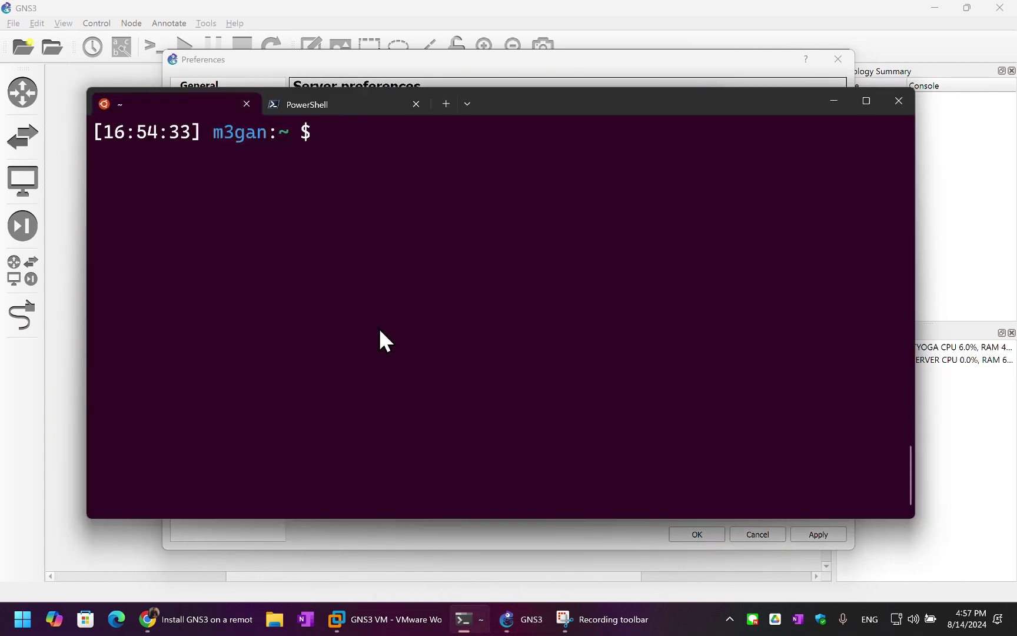
type("ip -br")
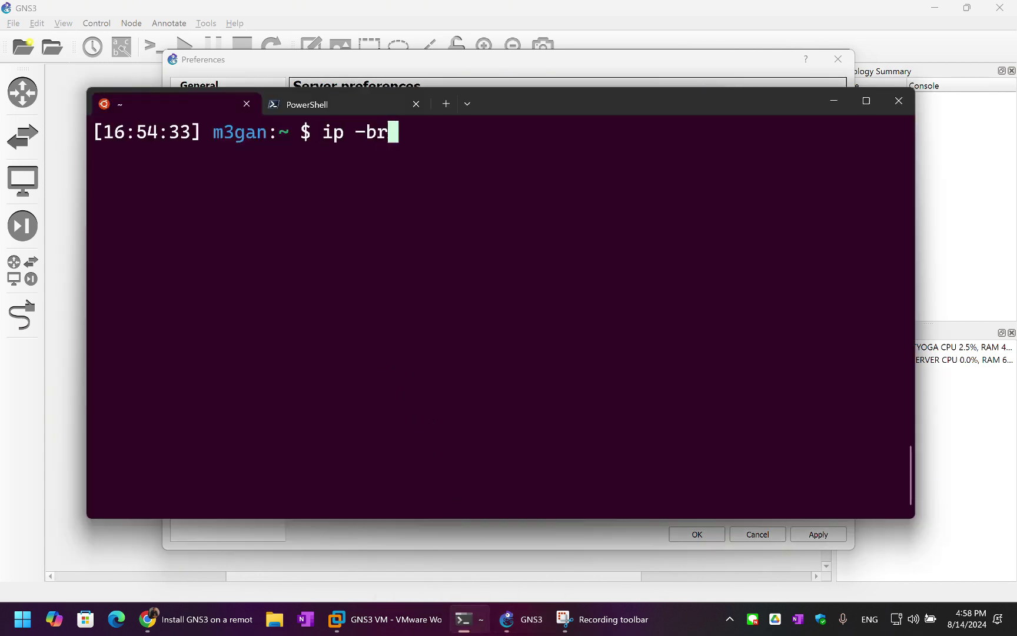
type(" -4 a")
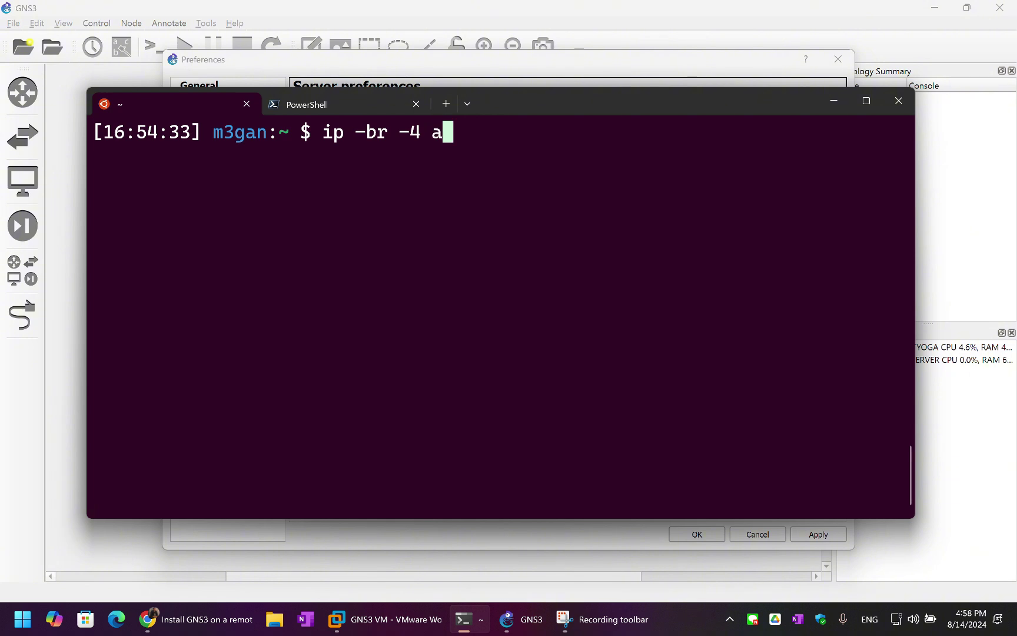
key("Return")
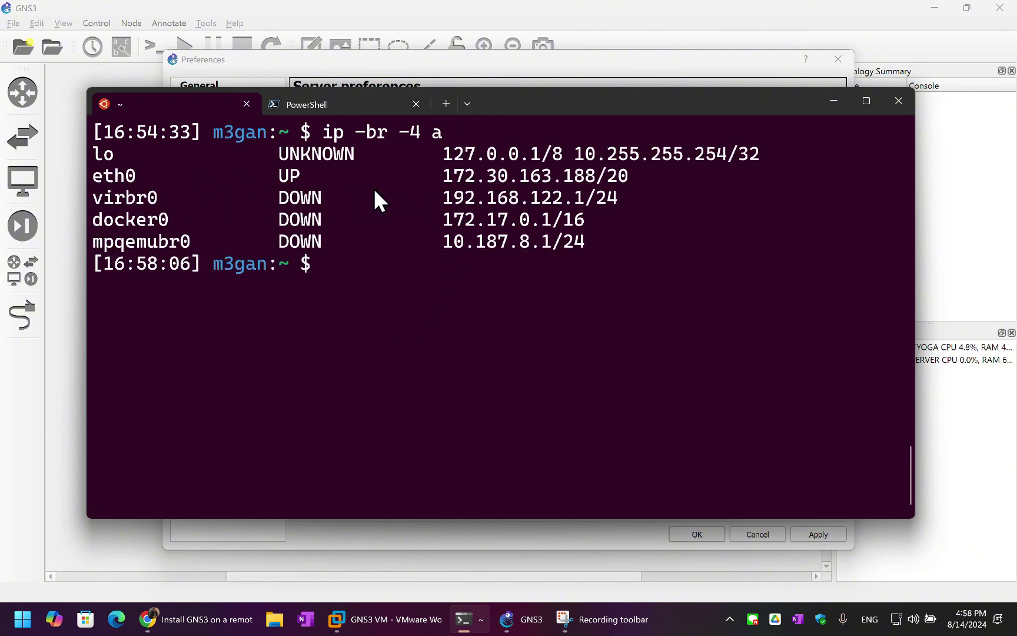
left_click_drag(445, 175, 595, 179)
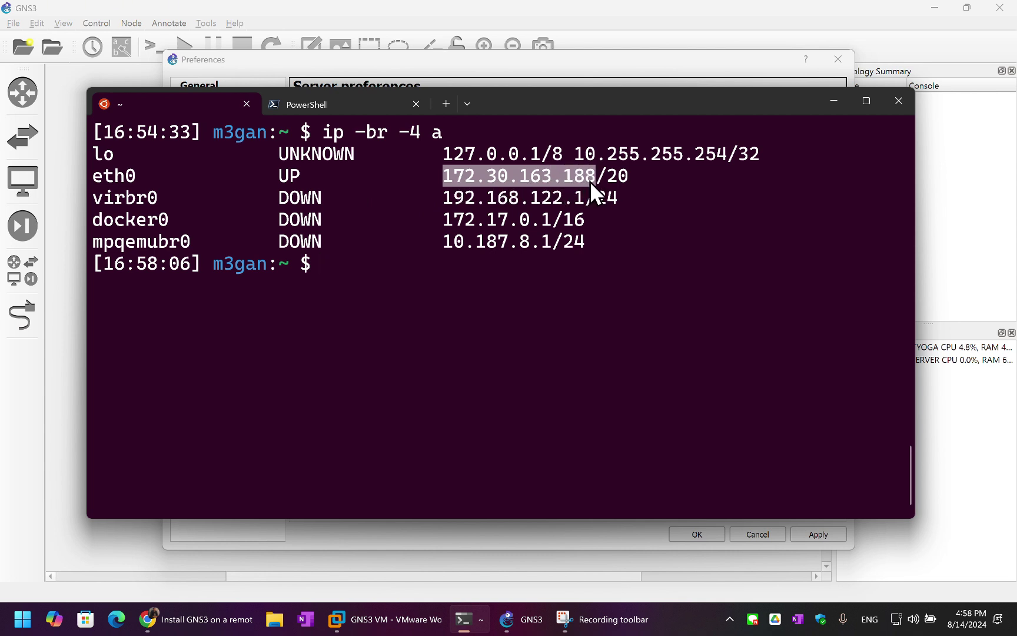
- Return to GNS3, leave the remote server's settings without saving and show the main server settings
left_click(575, 65)
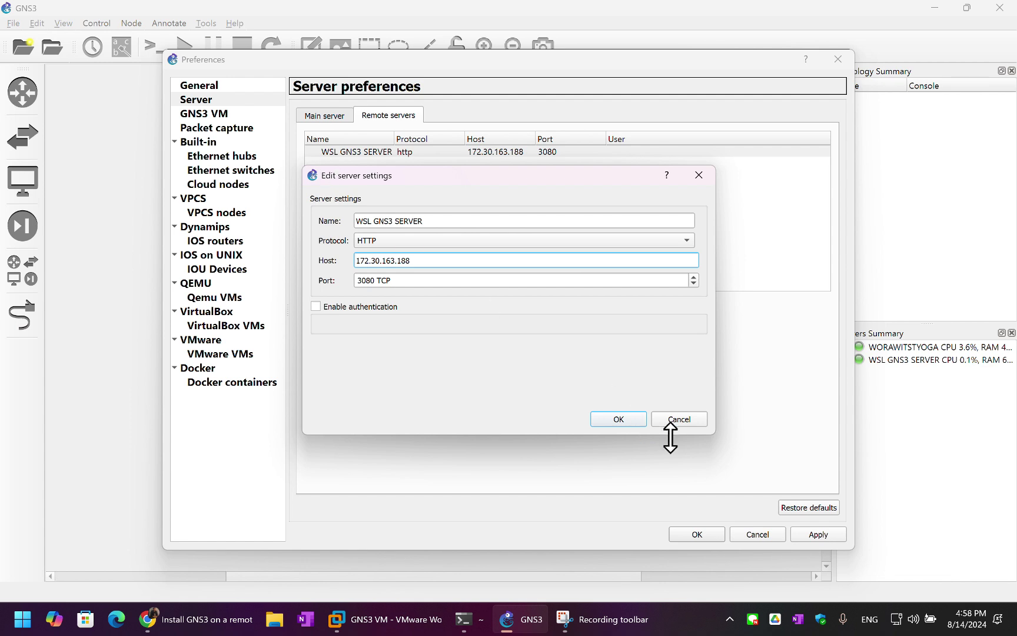
left_click(678, 420)
left_click(330, 115)
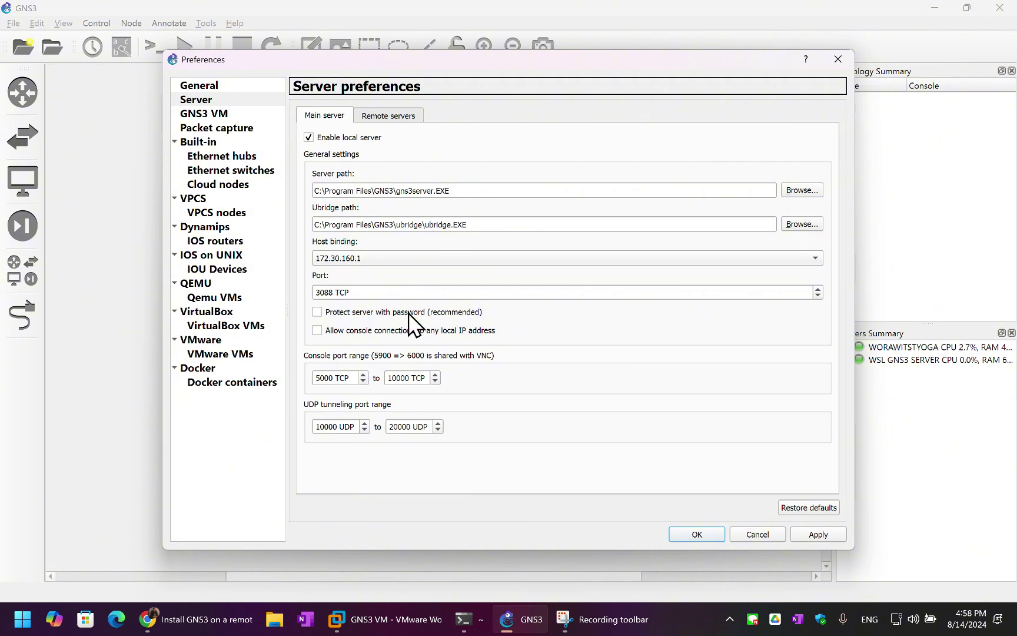
- Run ipconfig in PowerShell and highlight the IPv4 address of the vEthernet (WSL (Hyper-V firewall)) adapter
left_click(484, 625)
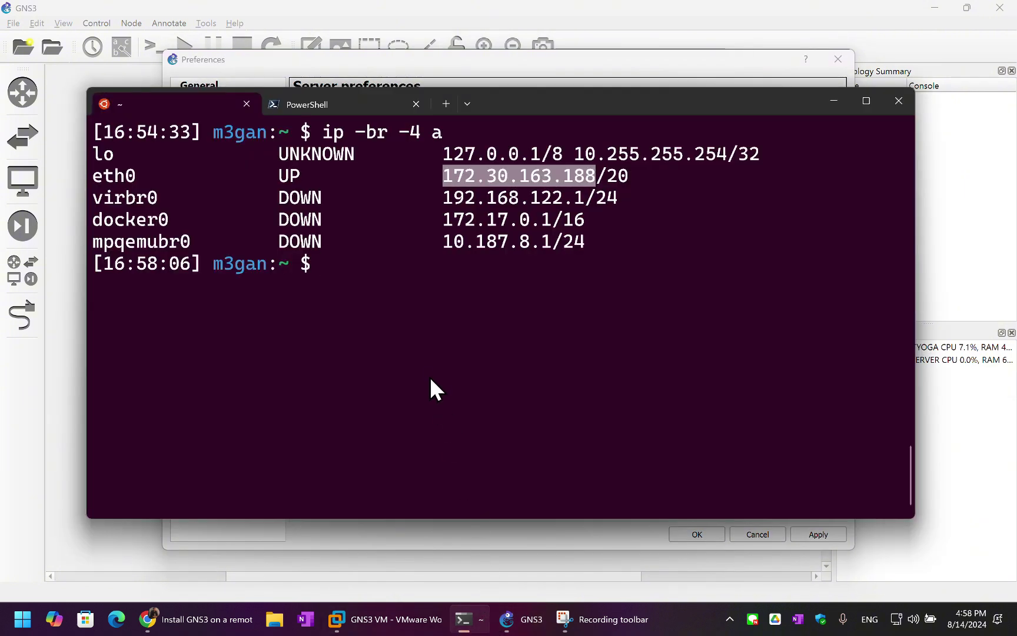
left_click(421, 352)
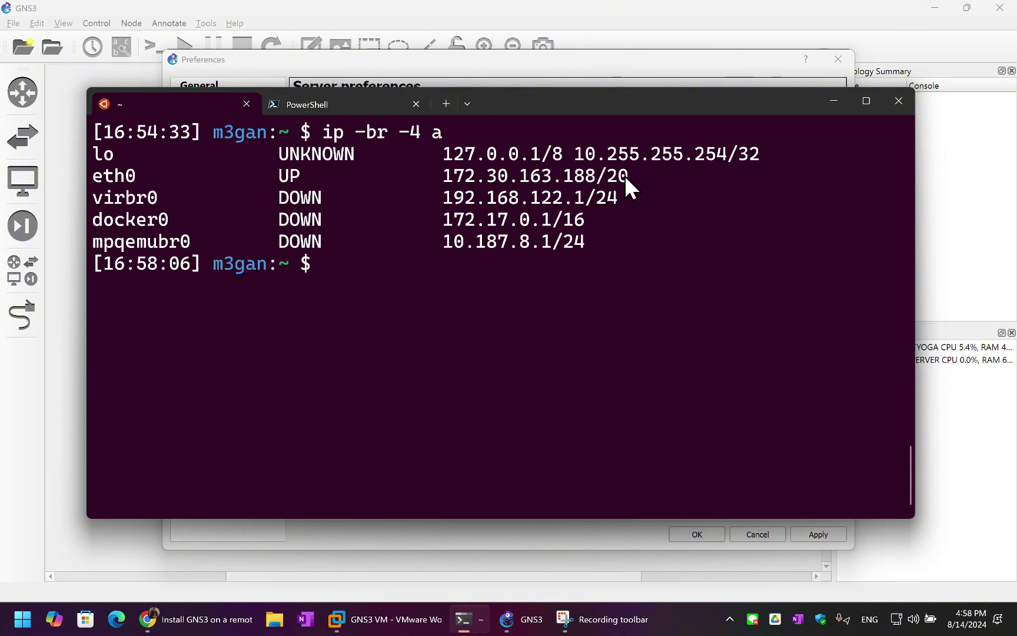
left_click(351, 93)
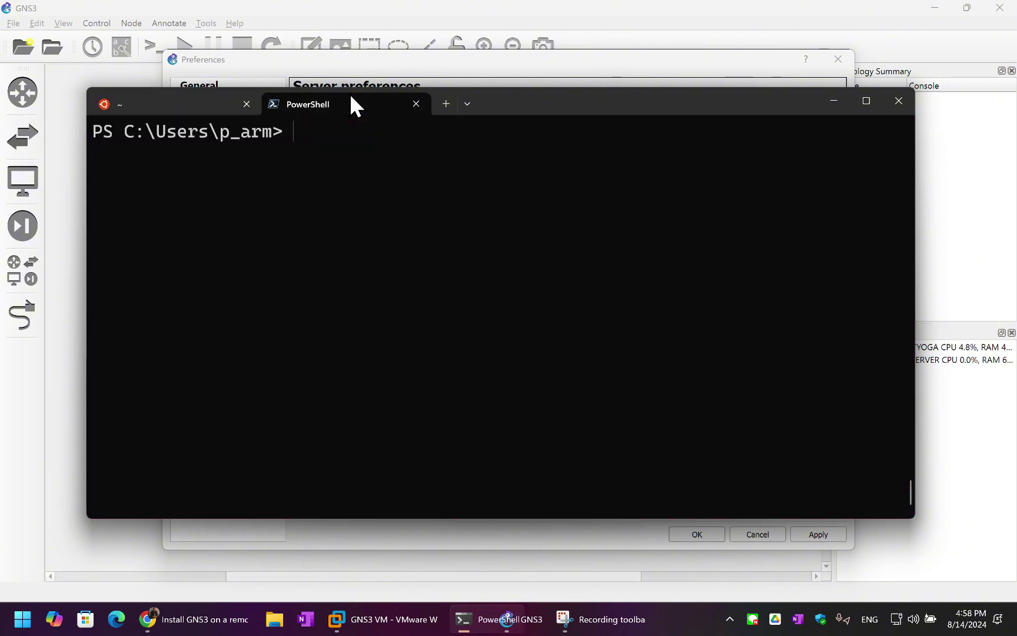
type("ipconfig")
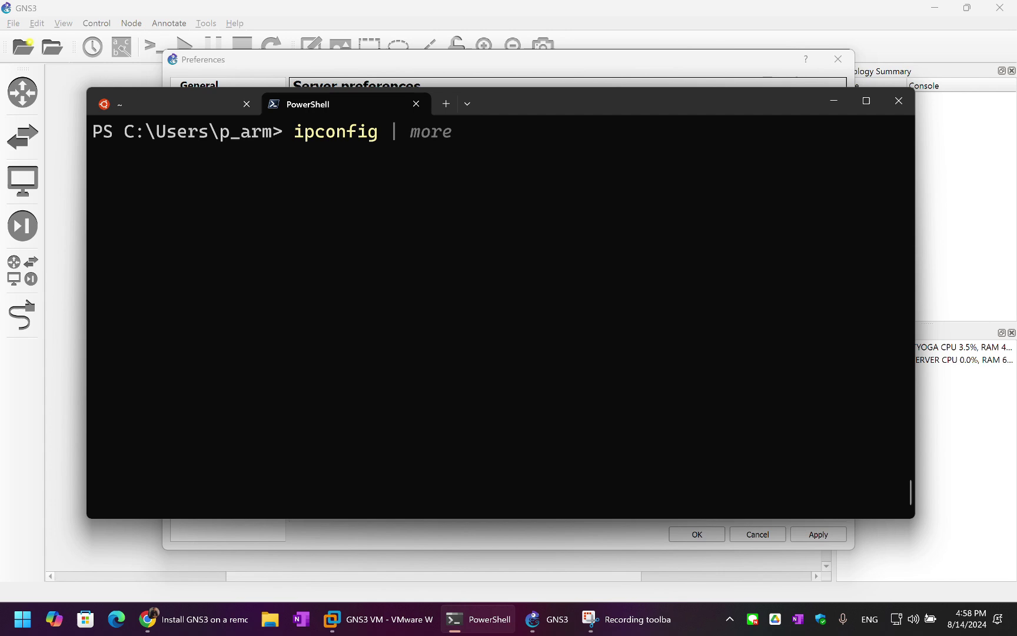
key("Return")
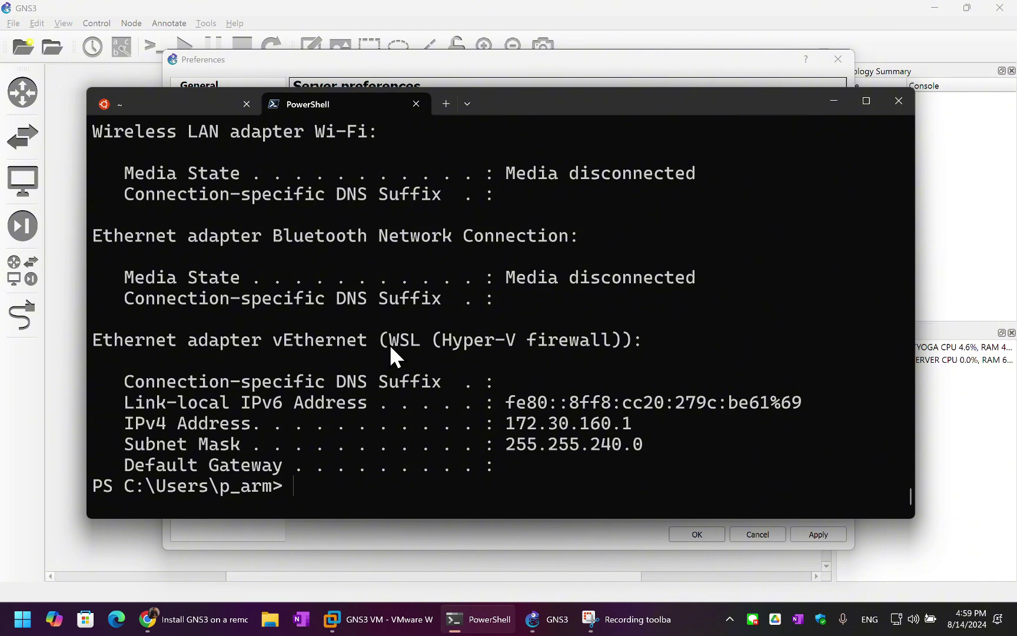
left_click_drag(419, 345, 421, 347)
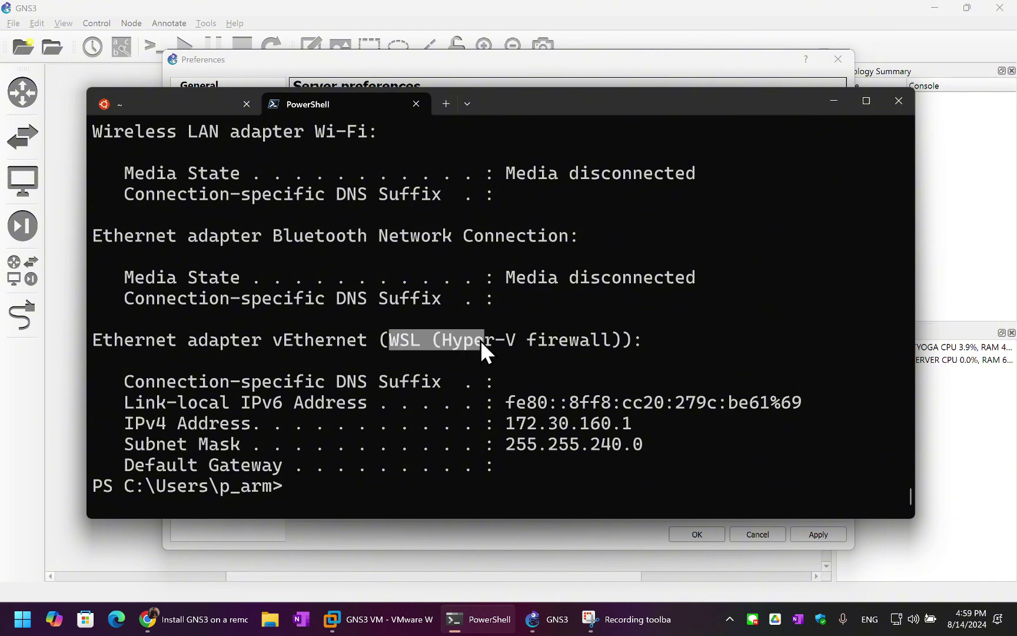
left_click_drag(516, 345, 623, 346)
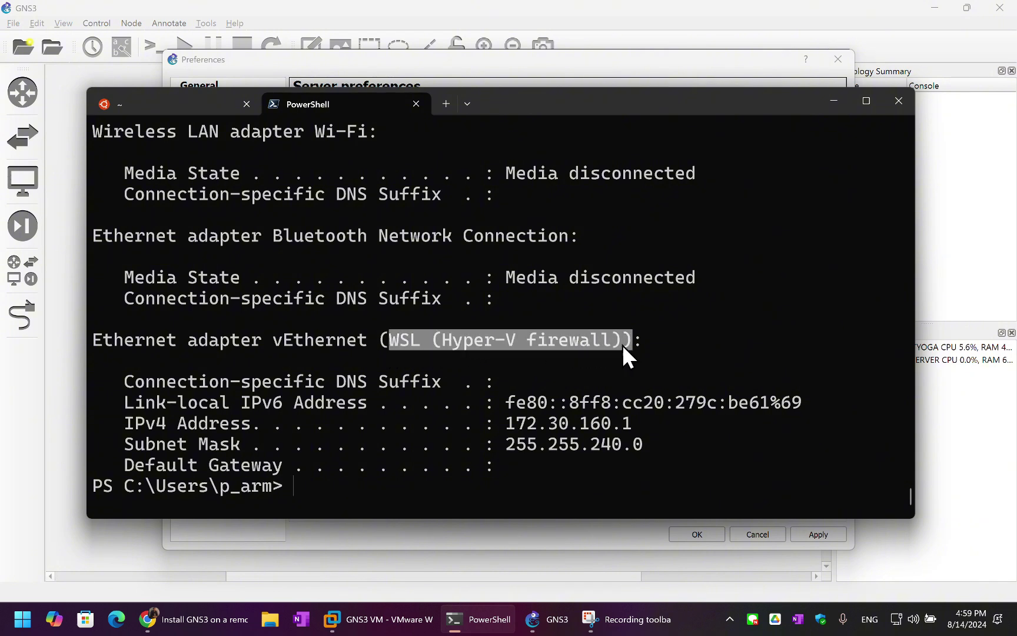
key("ctrl+c")
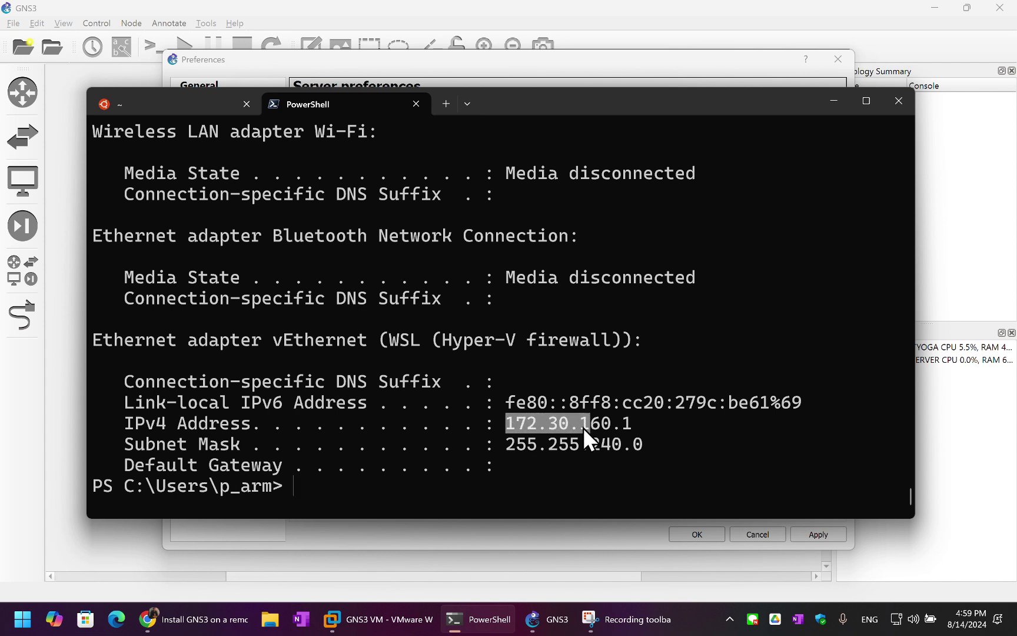
left_click_drag(584, 428, 619, 435)
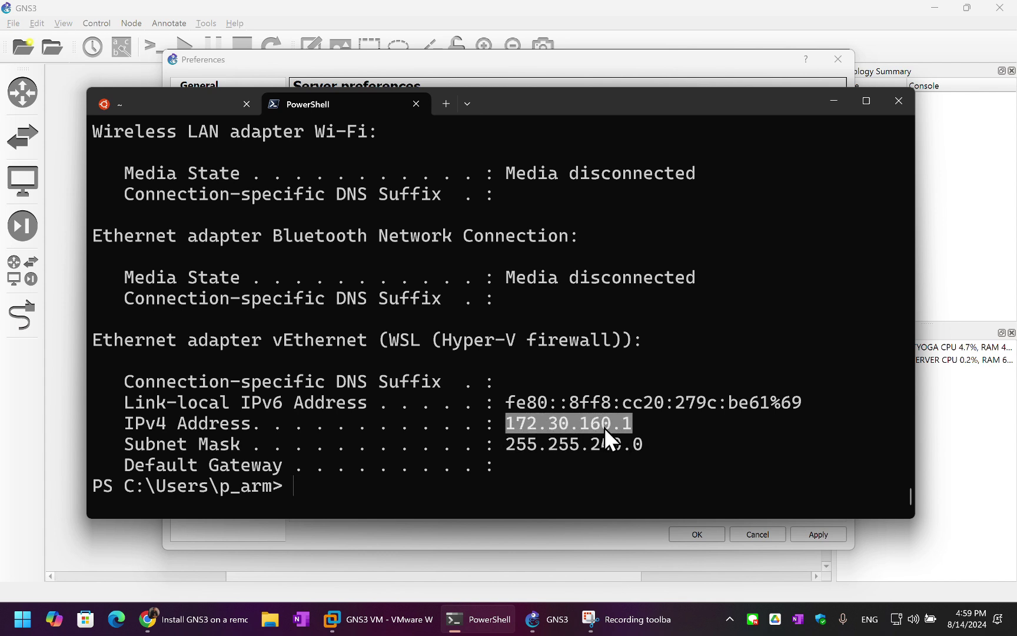
- Return to GNS3, inspect the host binding choices of the local server keeping 172.30.160.1, and close the preferences
left_click(511, 541)
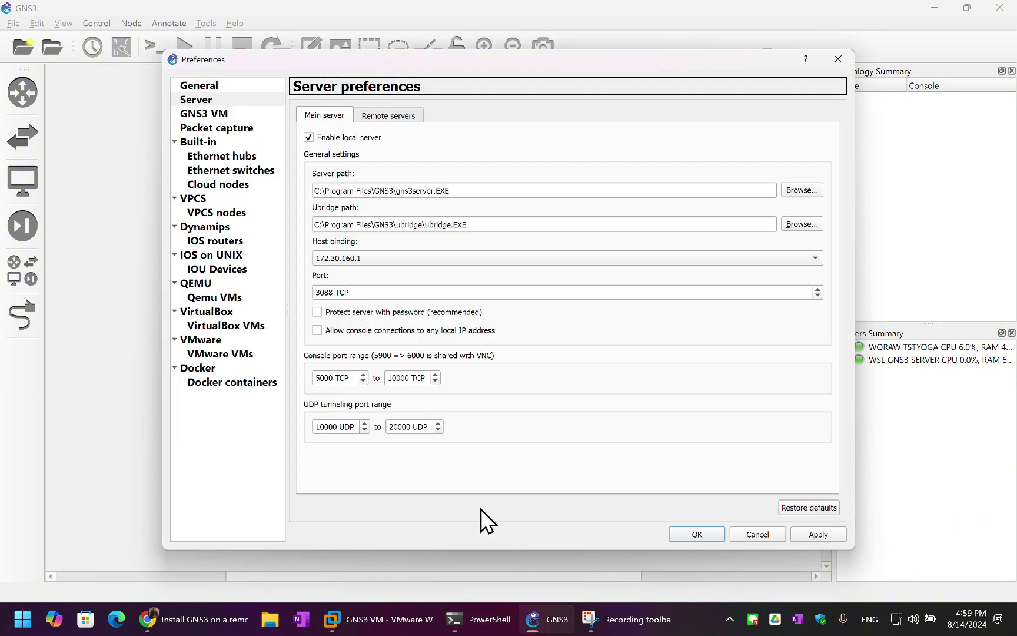
left_click(815, 259)
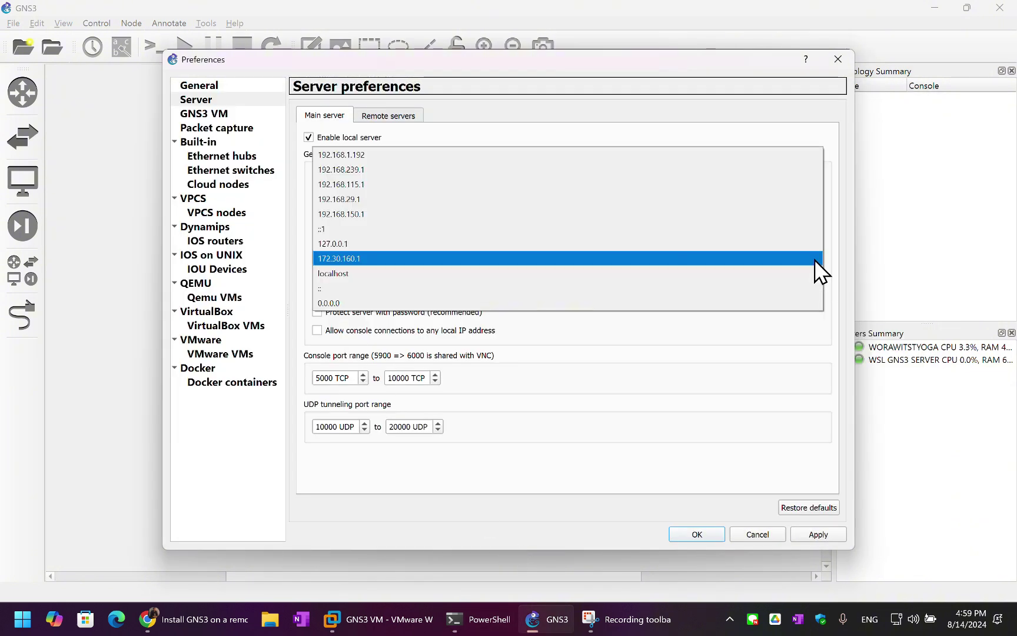
left_click(839, 264)
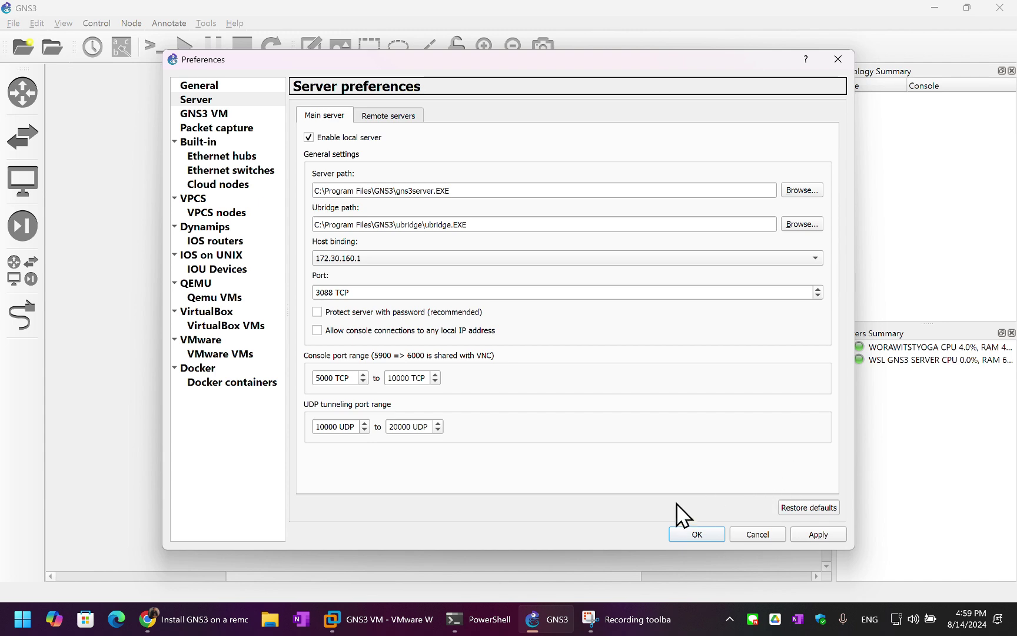
left_click(694, 534)
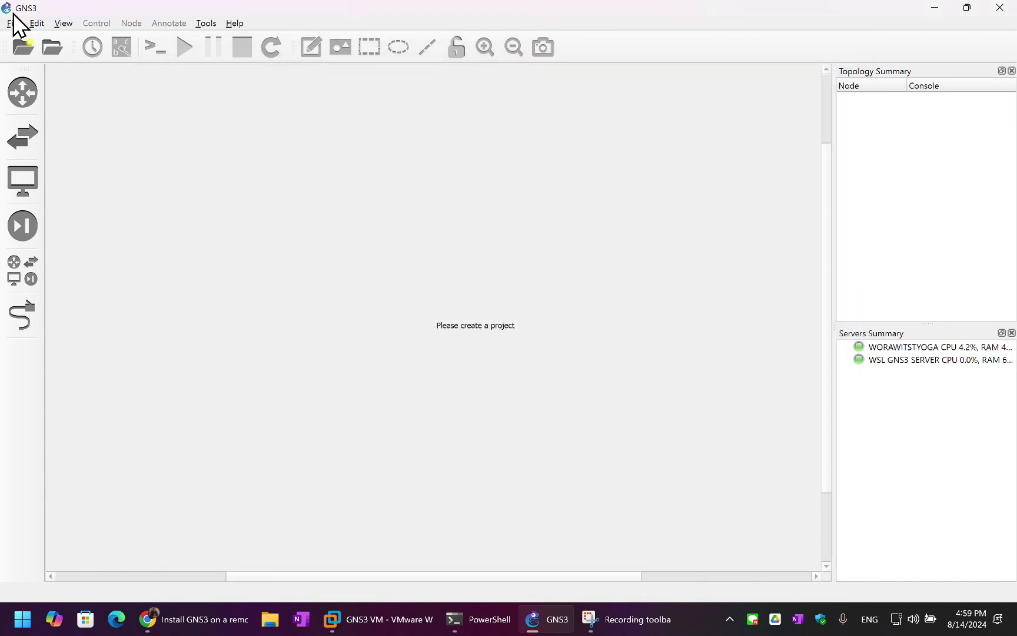
- Open the existing project blank from the projects library
left_click(18, 47)
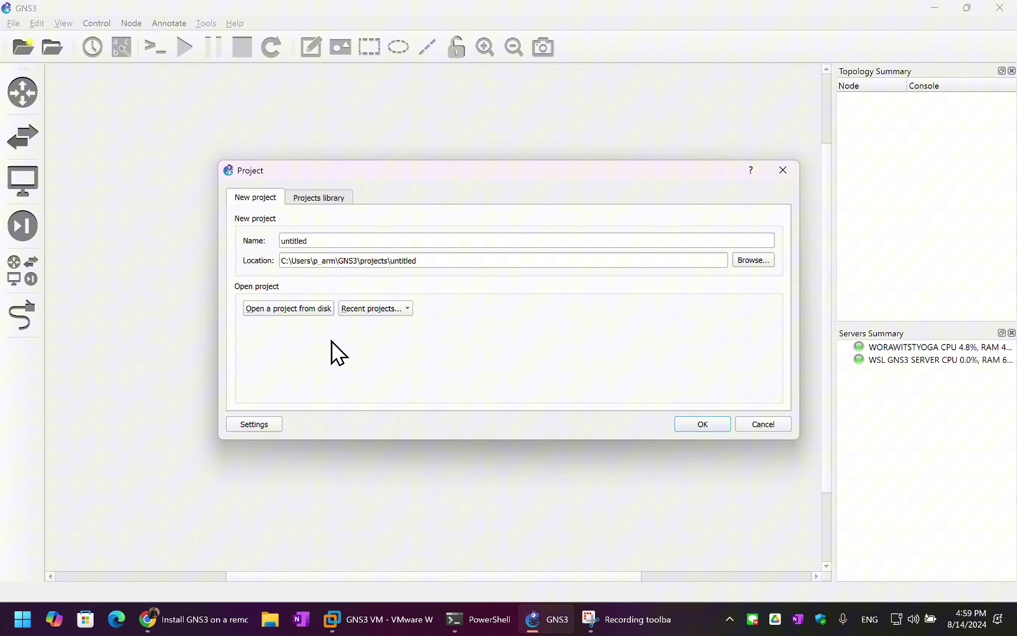
left_click(322, 199)
double_click(273, 237)
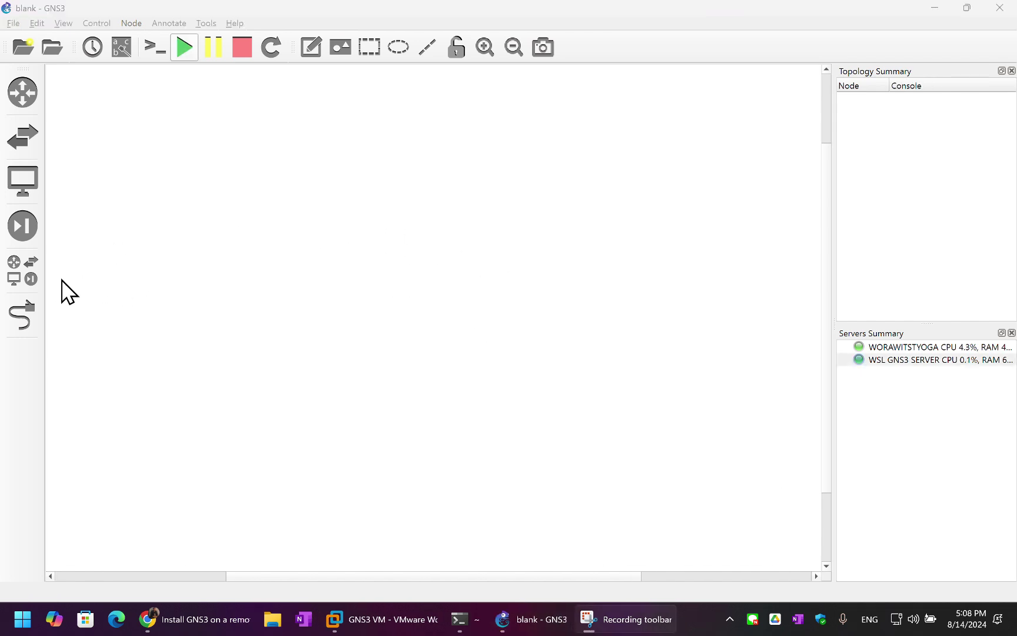
- Start a new template from the GNS3 server's appliances and choose the Cisco IOU L3 router for installation
left_click(30, 271)
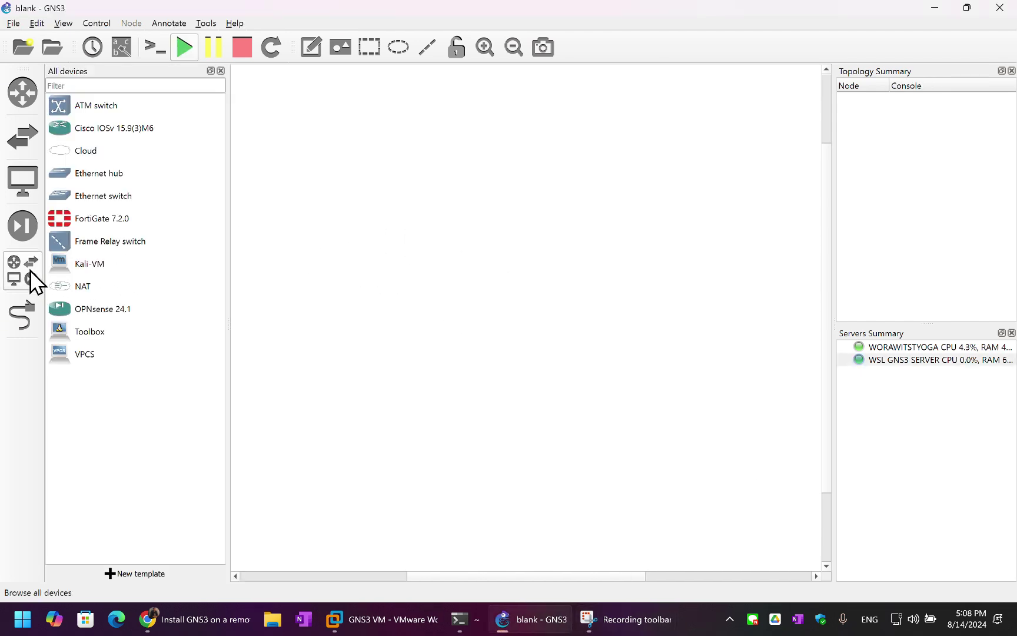
left_click(122, 576)
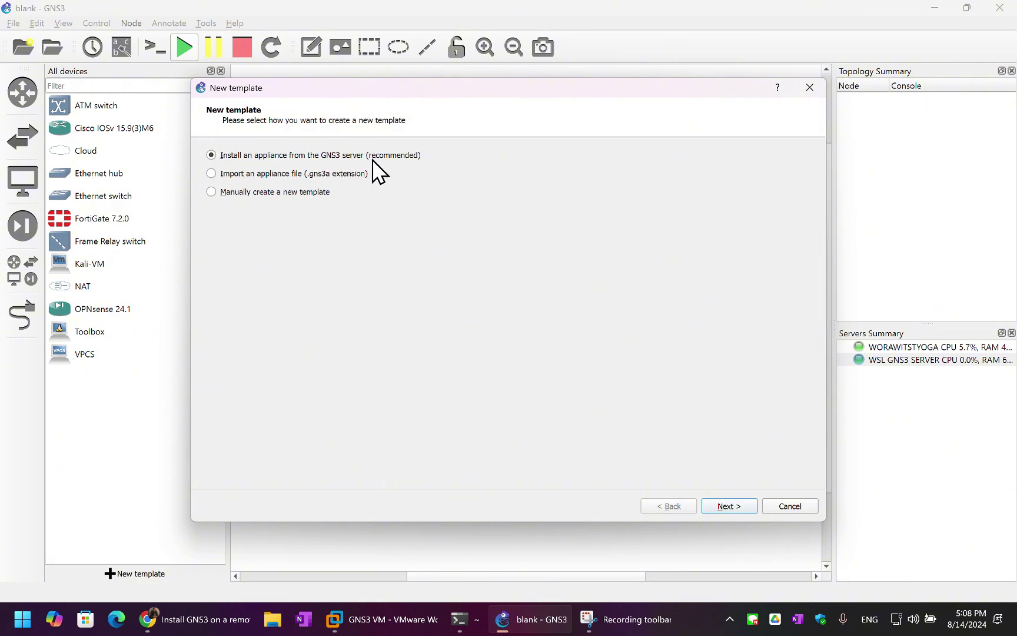
left_click(728, 508)
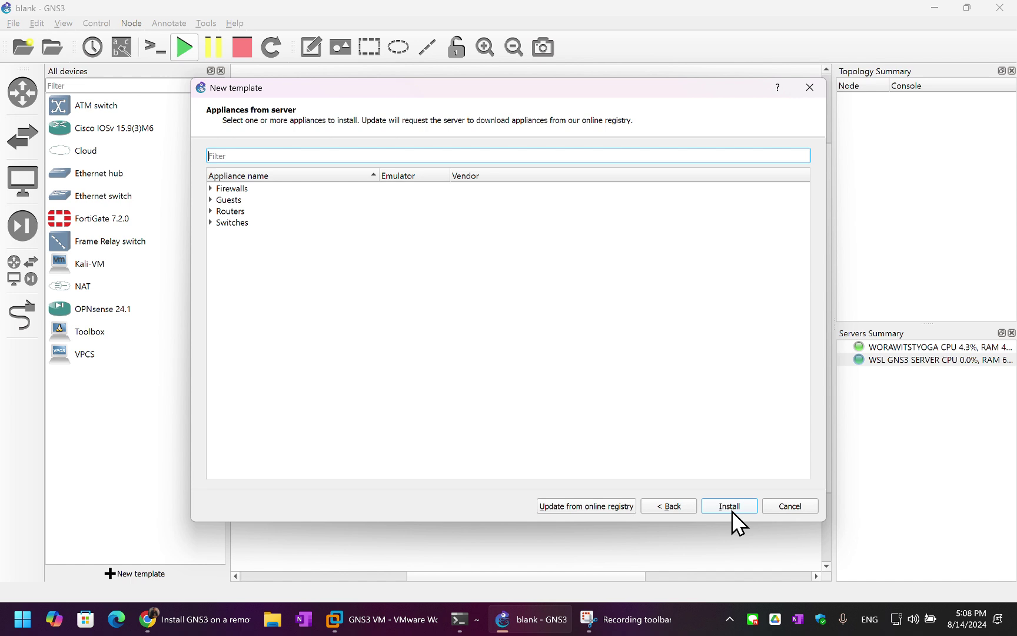
left_click(211, 210)
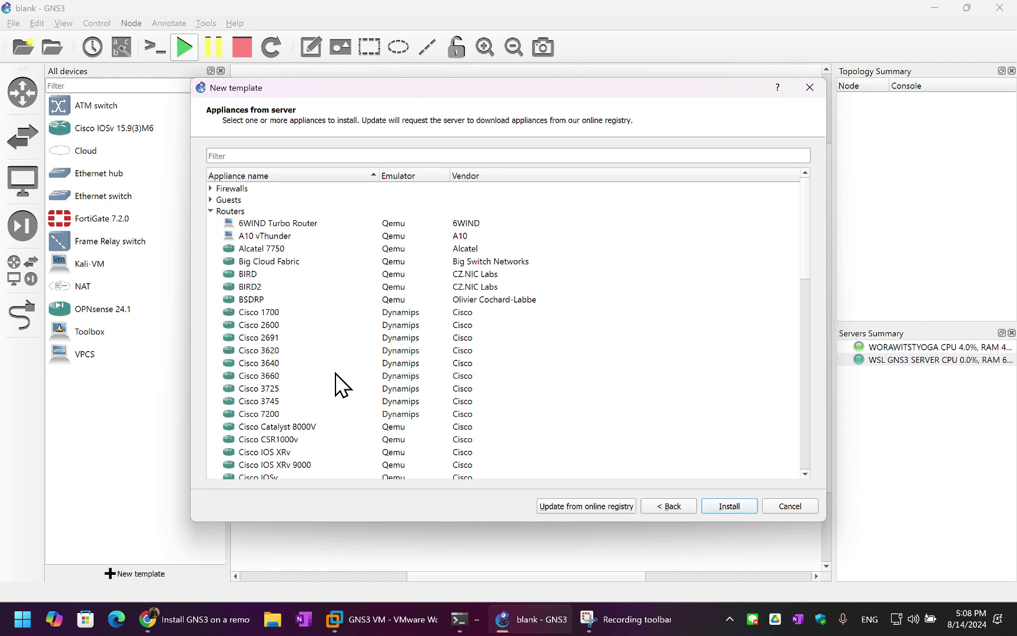
scroll(296, 474, "down", 2)
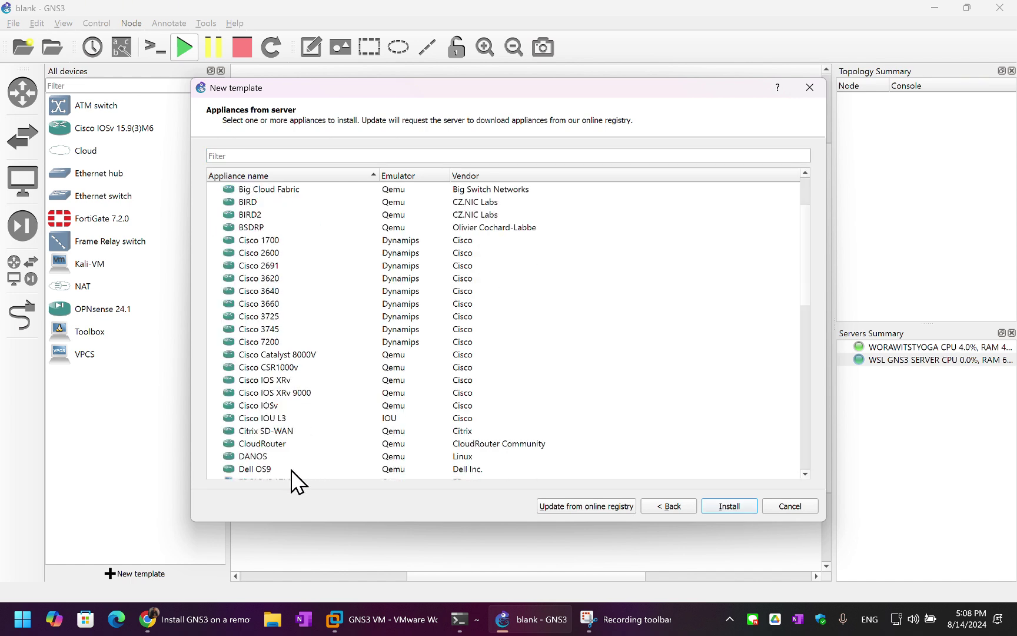
left_click(281, 421)
left_click(729, 507)
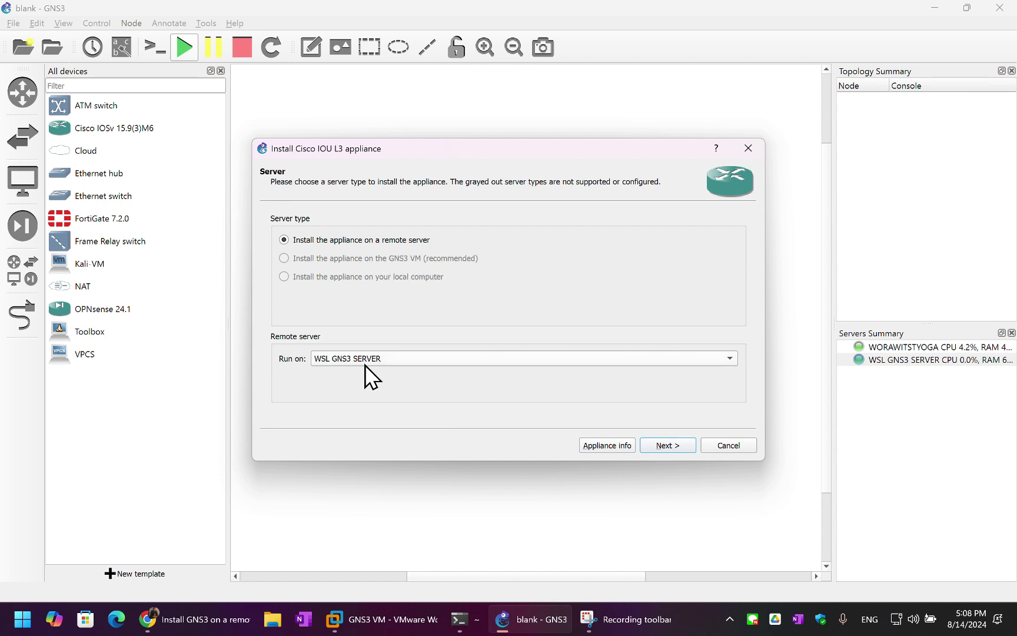
- Install Cisco IOU L3 version 15.7(3)M2 on the remote server WSL GNS3 SERVER and select its template in the device list
left_click(662, 446)
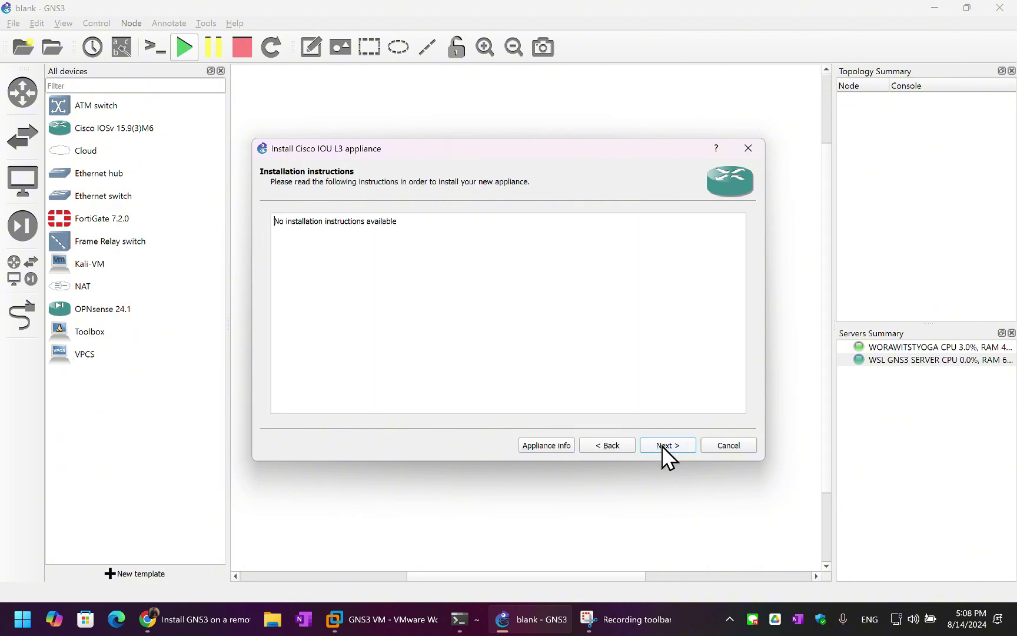
left_click(662, 445)
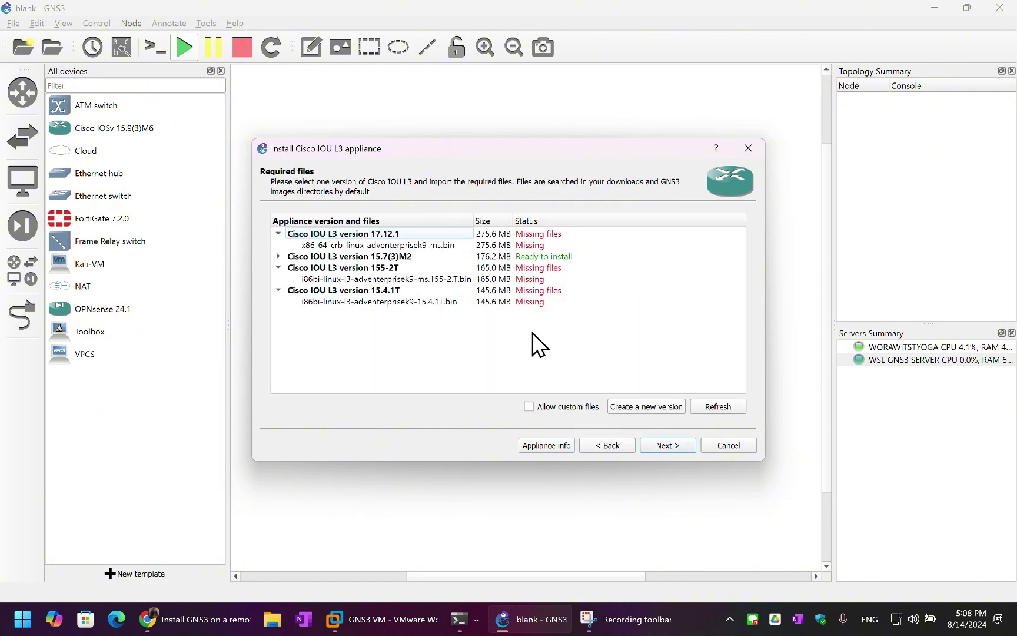
left_click(279, 256)
left_click(373, 268)
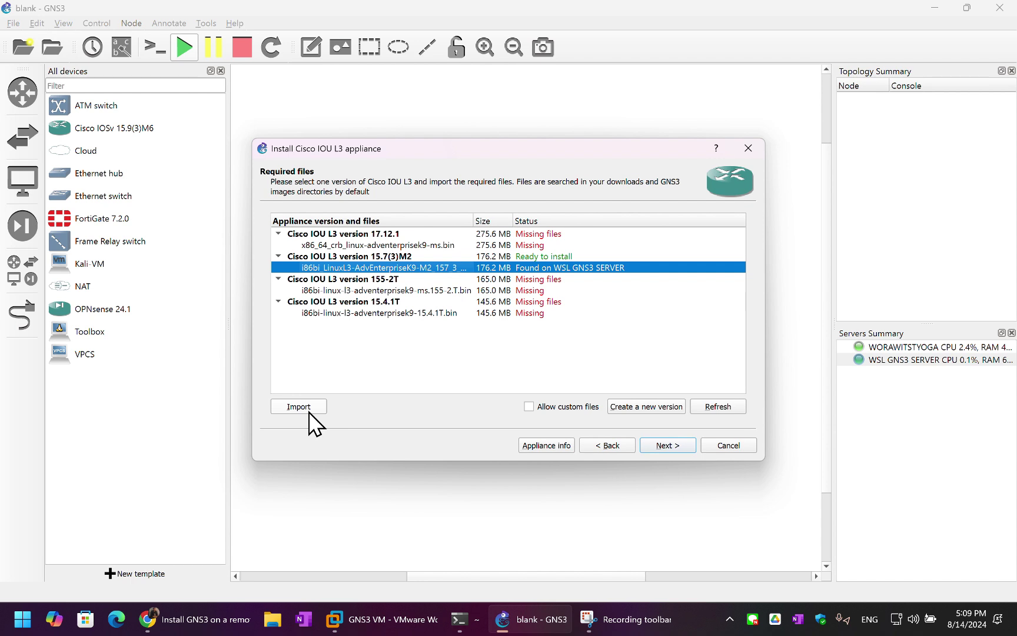
left_click(375, 257)
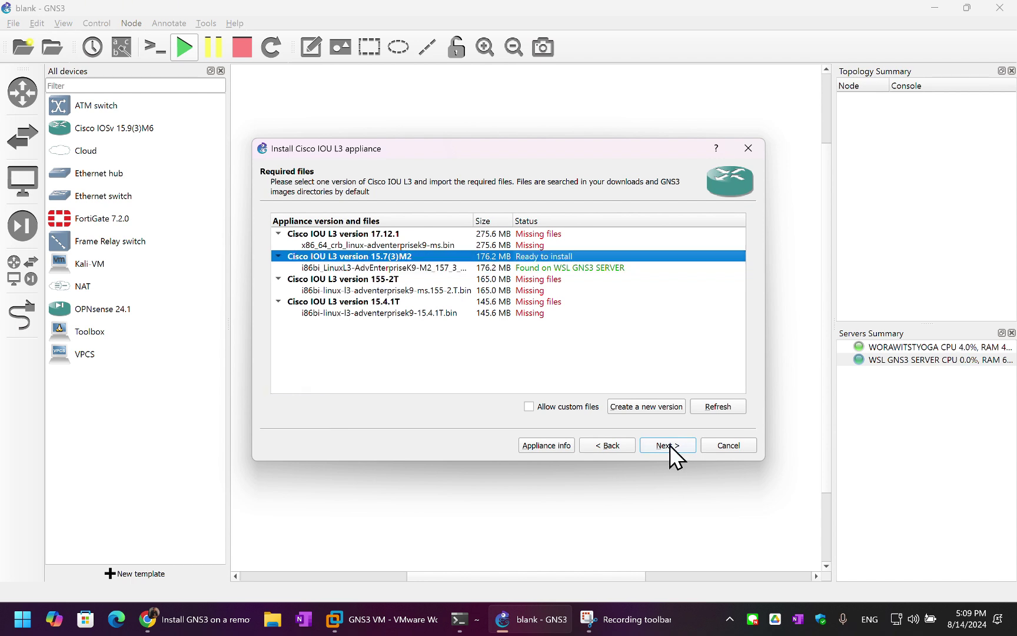
left_click(671, 446)
left_click(545, 327)
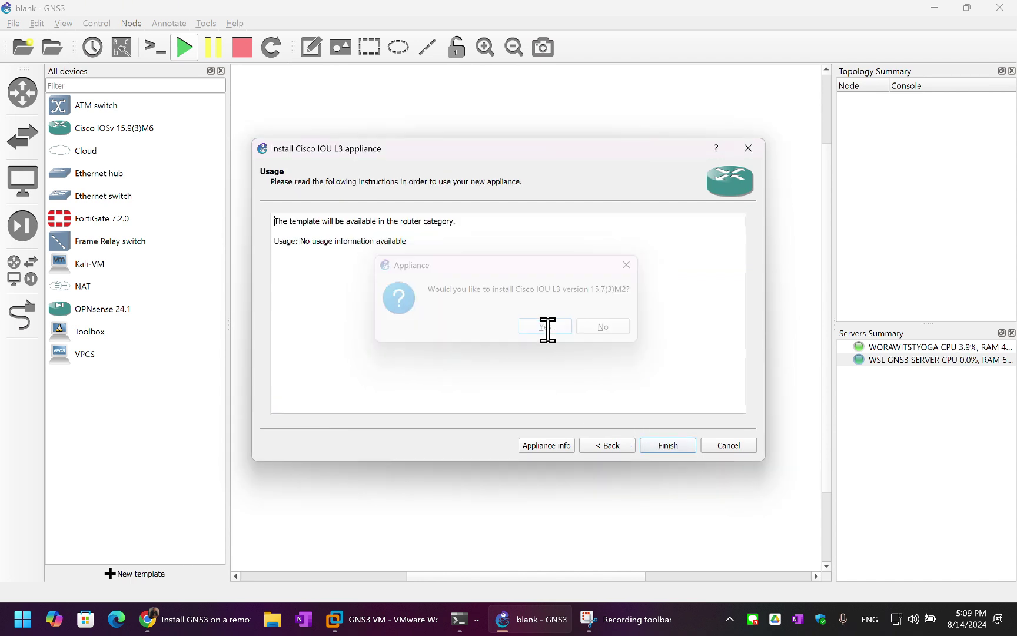
left_click(661, 447)
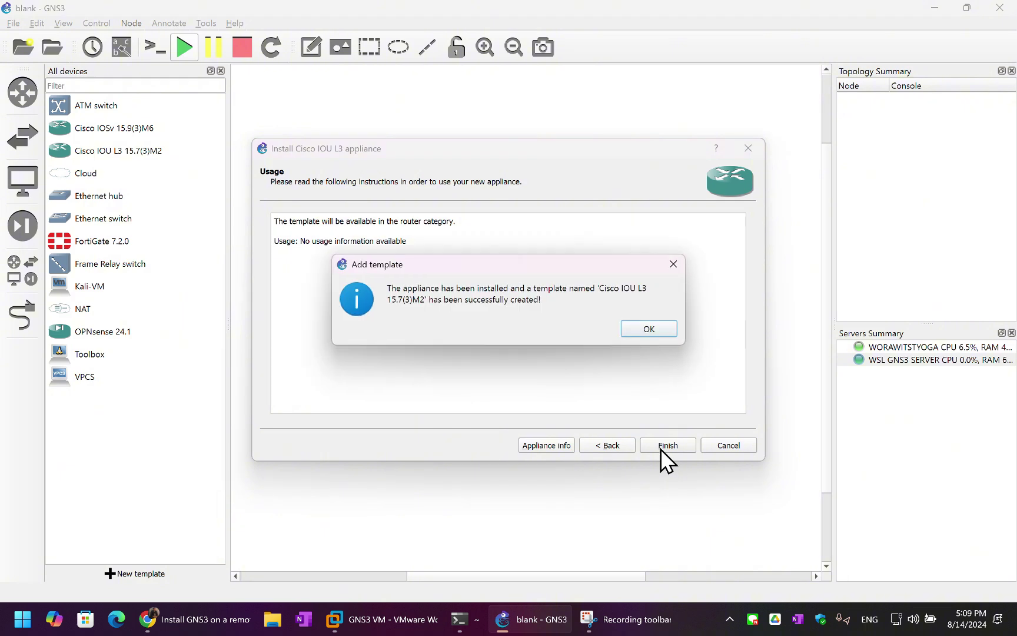
left_click(649, 328)
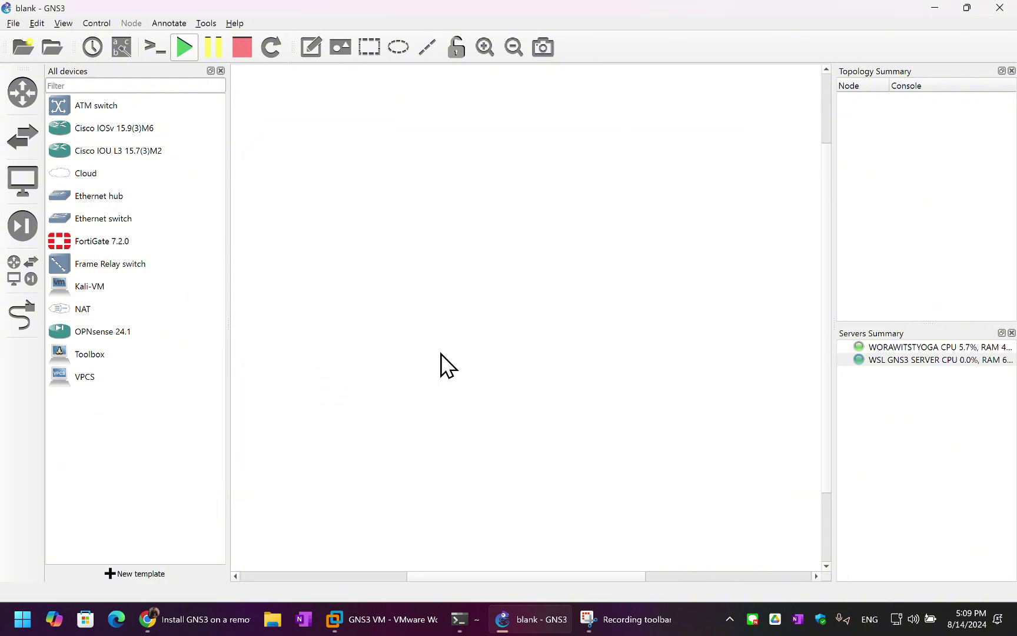
left_click(76, 155)
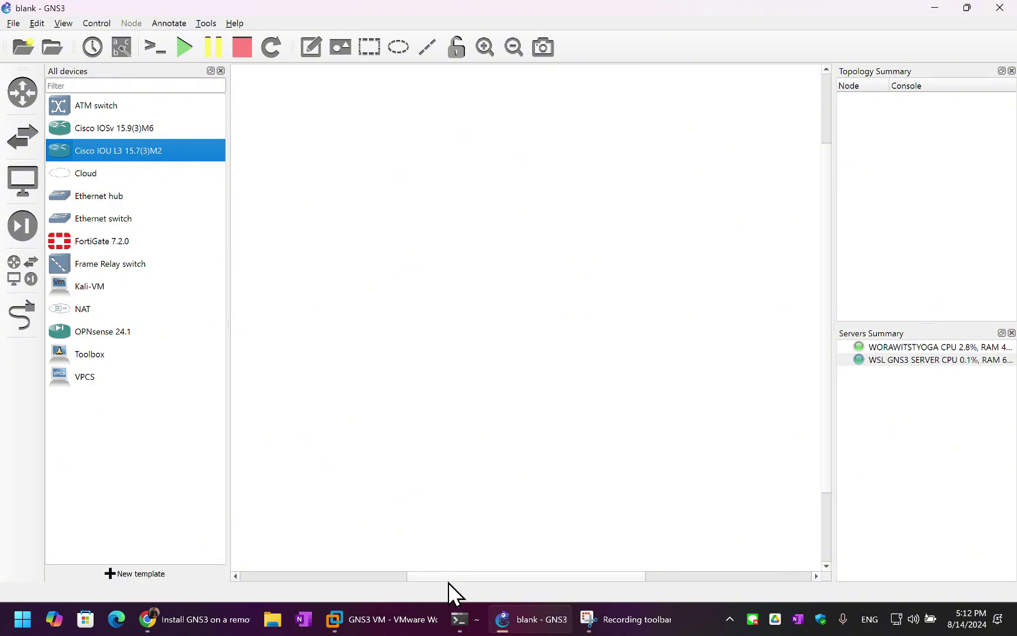
left_click(456, 618)
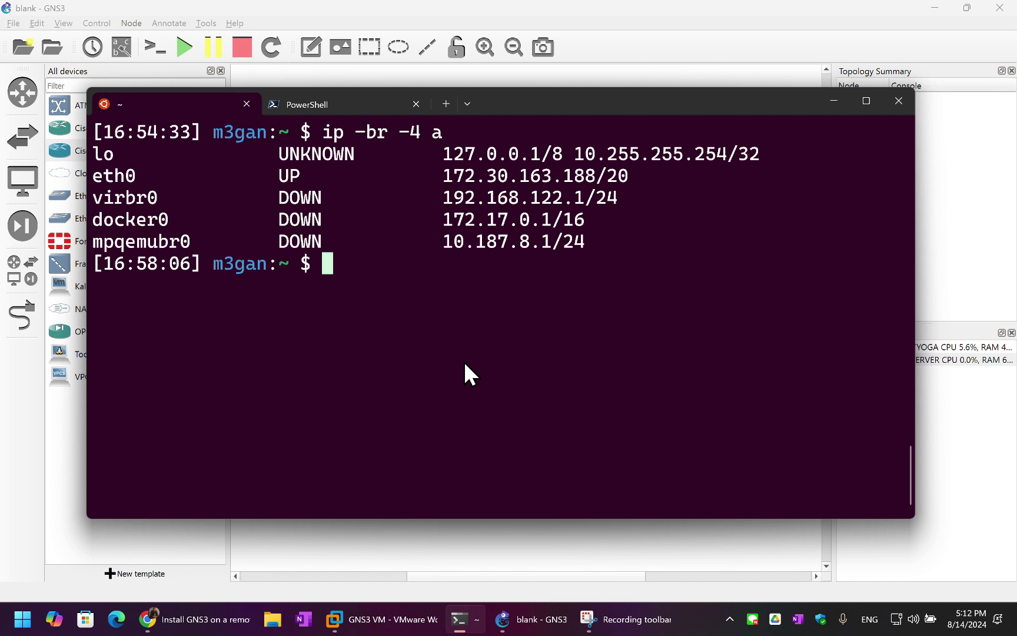
type("cd /tmp")
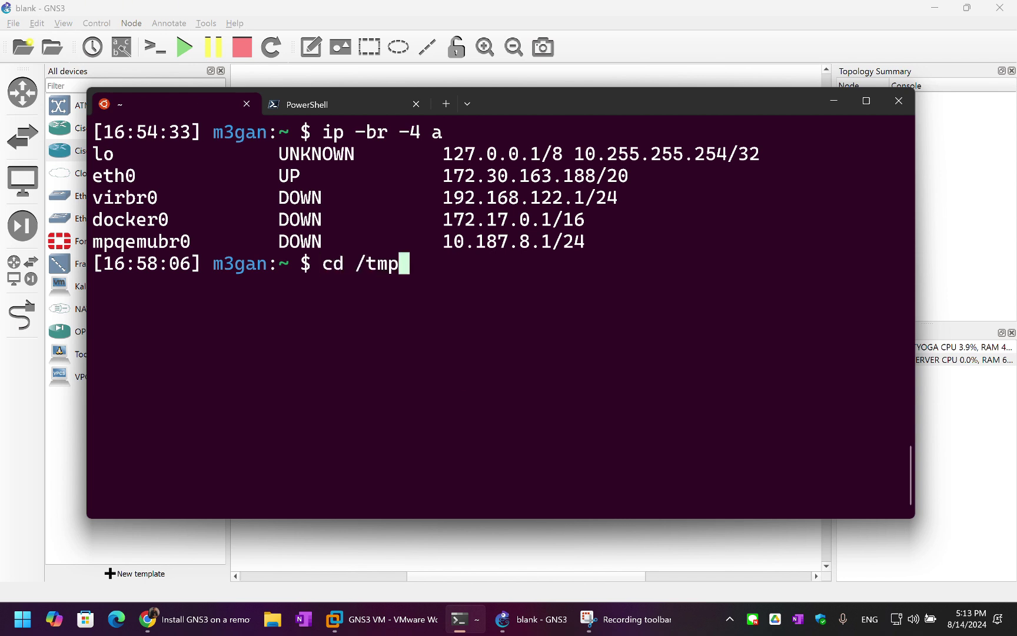
key("Return")
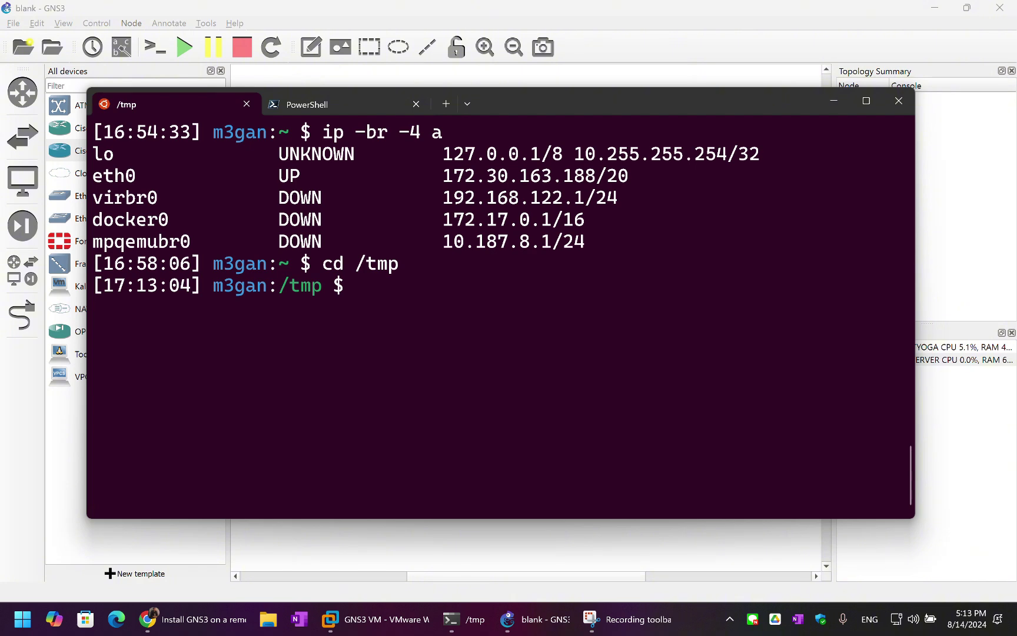
key("ctrl+v")
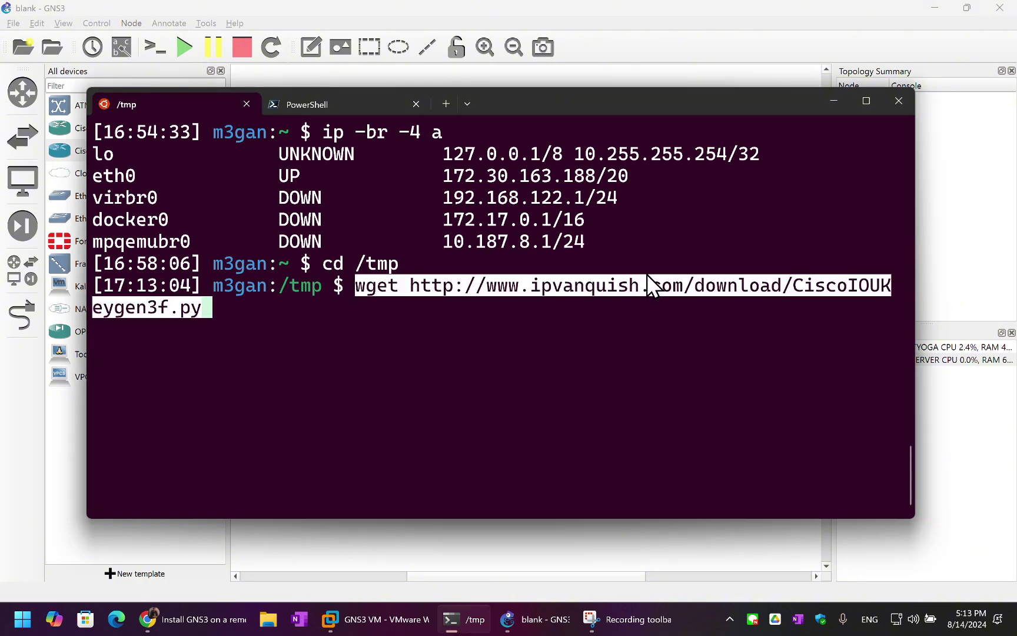
key("Return")
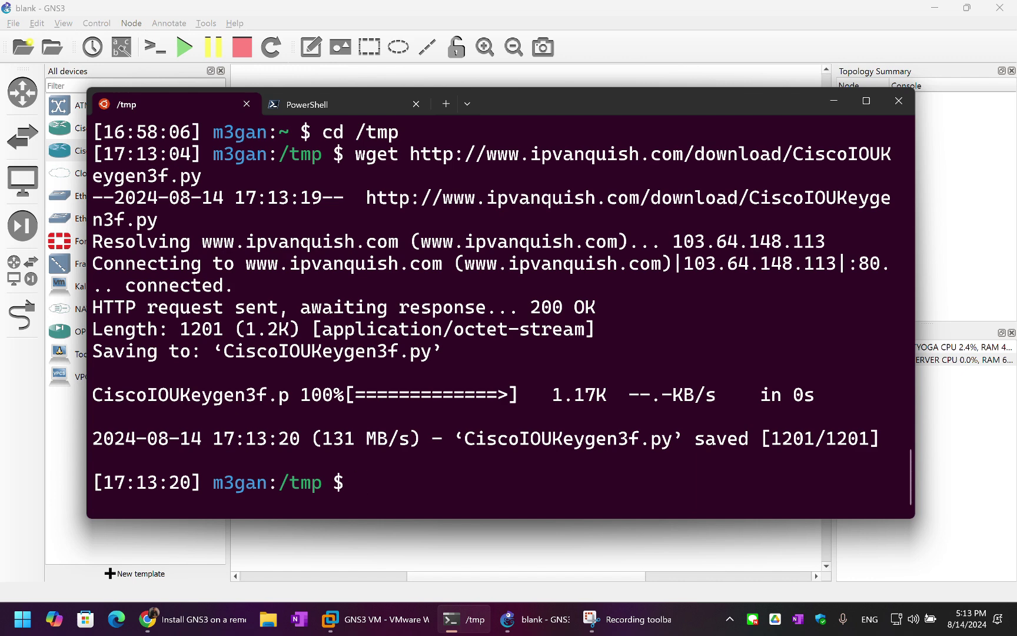
- Run CiscoIOUKeygen3f.py with python3, then list the files in /tmp on a cleared terminal
key("ctrl+v")
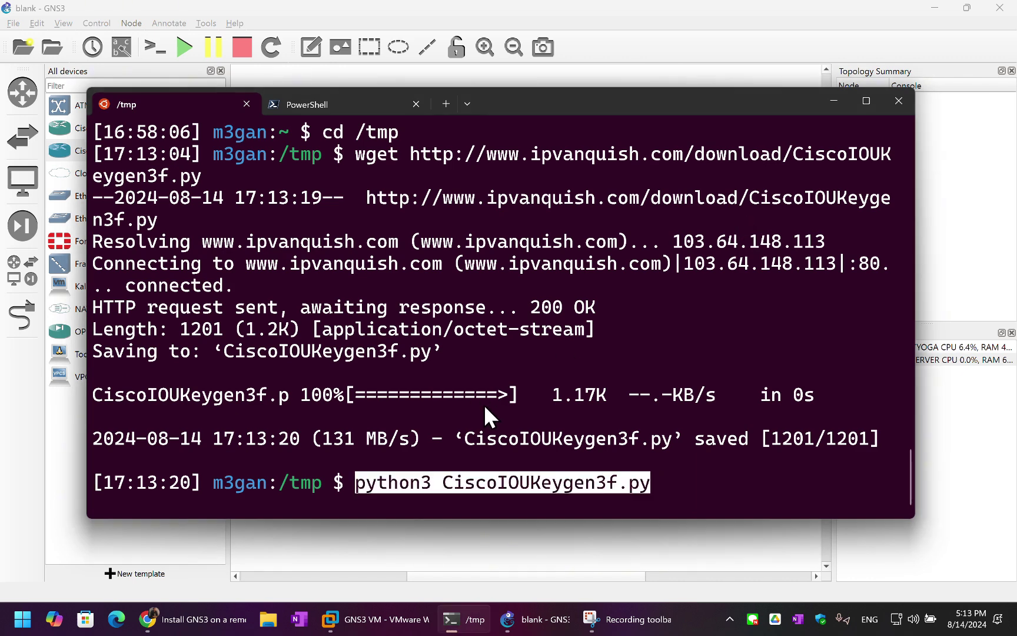
key("Return")
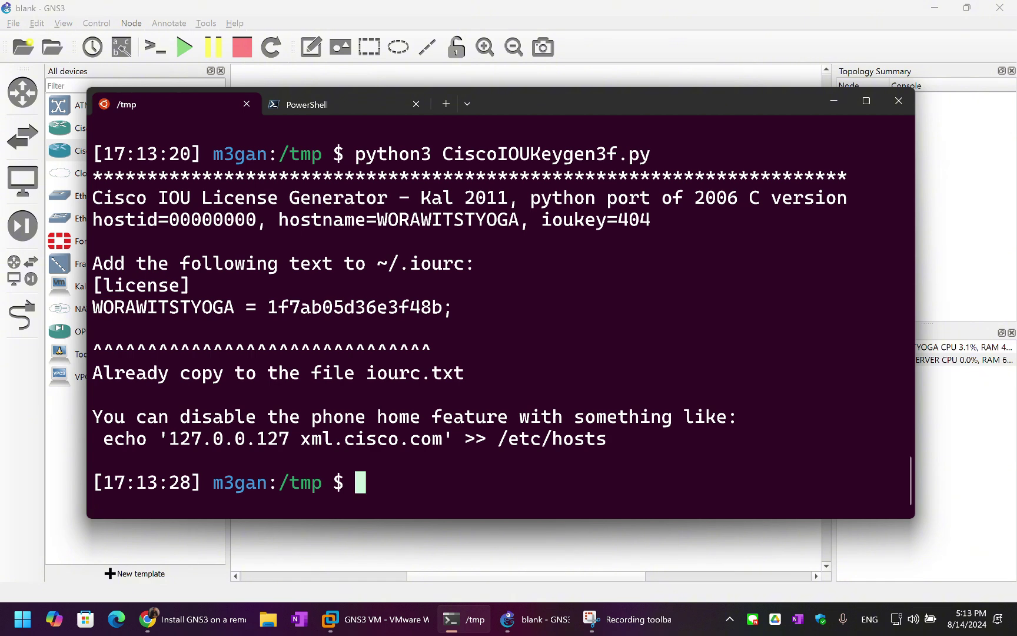
key("ctrl+l")
type("ls")
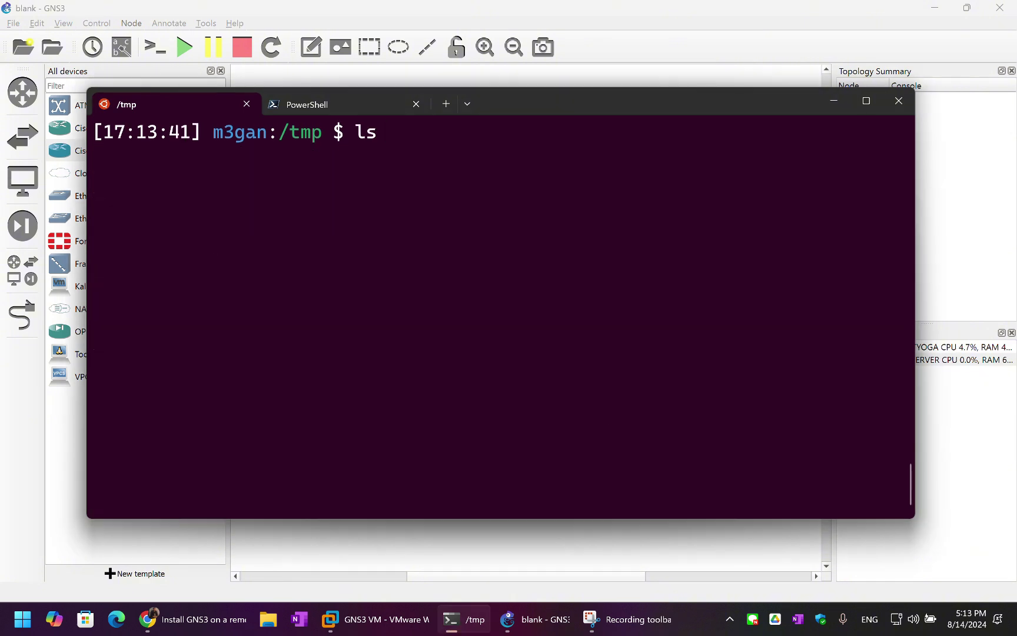
key("Return")
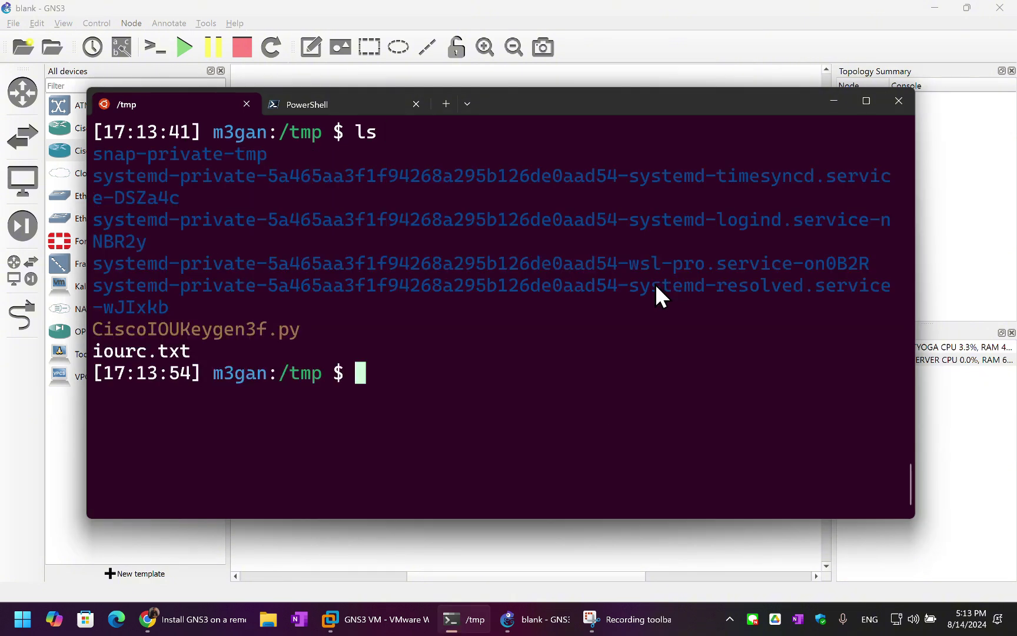
- Display iourc.txt with cat and copy its complete license text, including the [license] header
type("cat ")
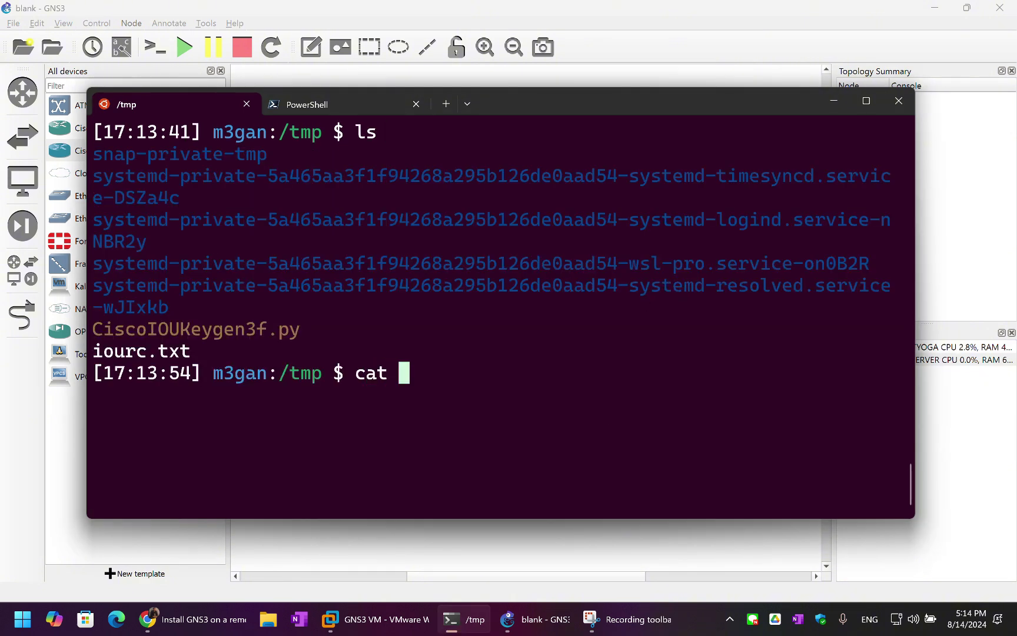
type("io")
key("Tab")
key("Return")
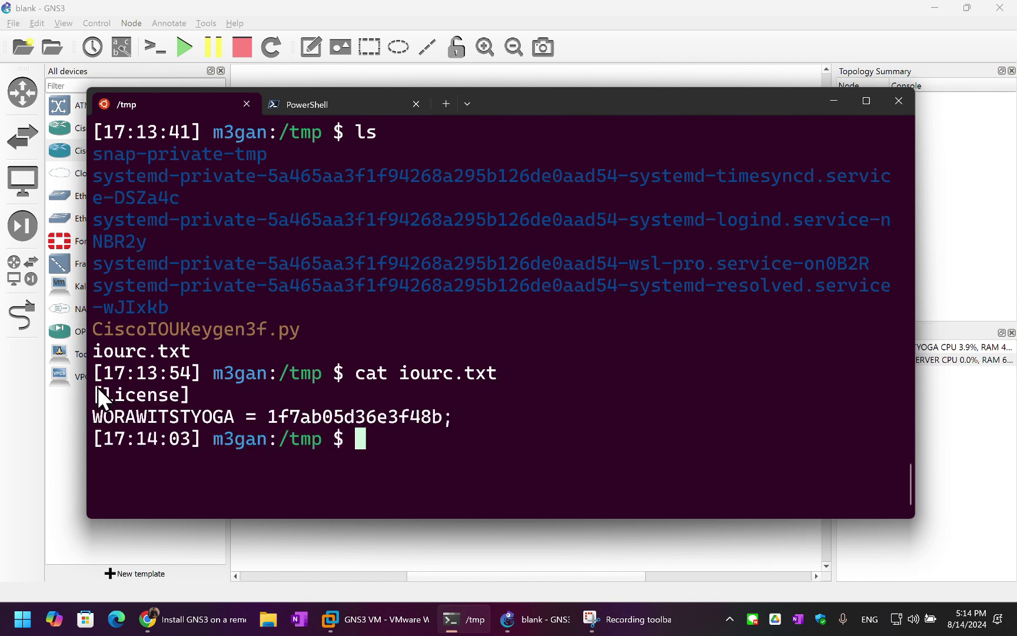
left_click_drag(97, 388, 447, 420)
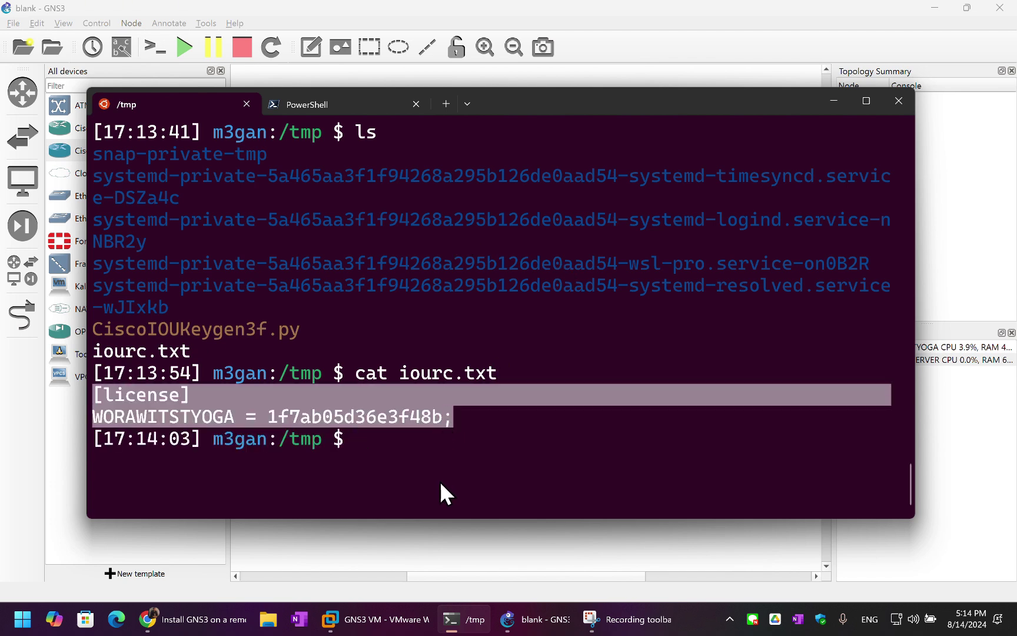
key("ctrl+c")
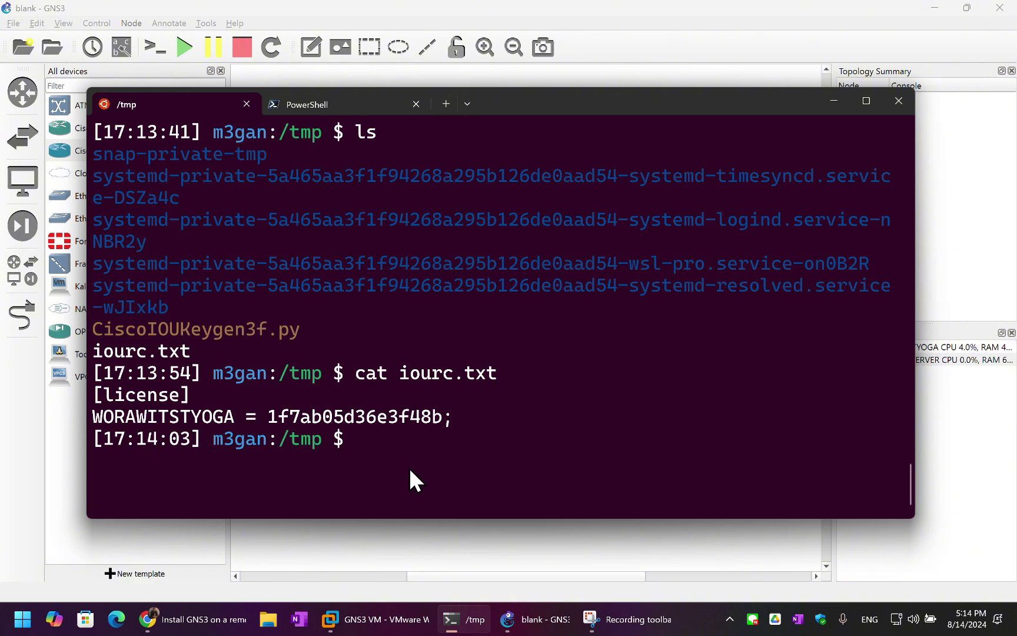
- Switch to GNS3, paste the copied IOU license text into the IOS on UNIX preferences and save them
left_click(393, 537)
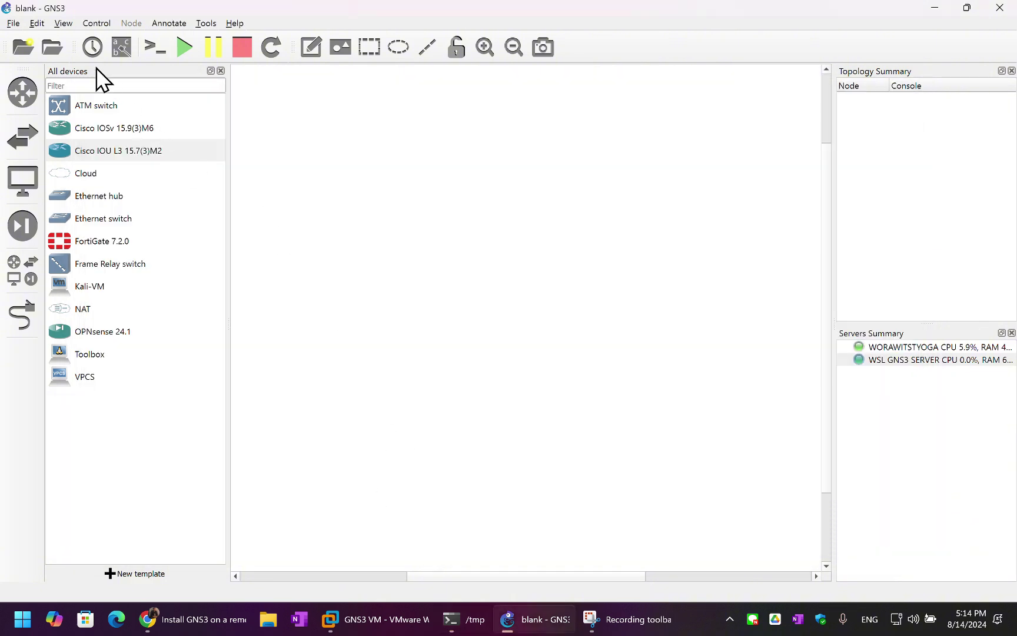
left_click(36, 24)
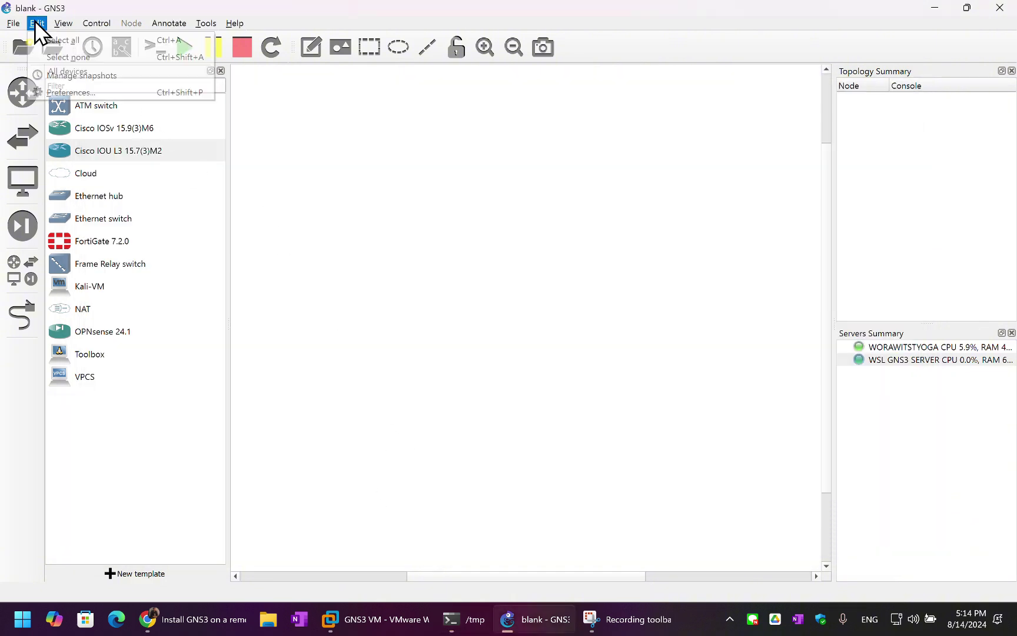
left_click(53, 89)
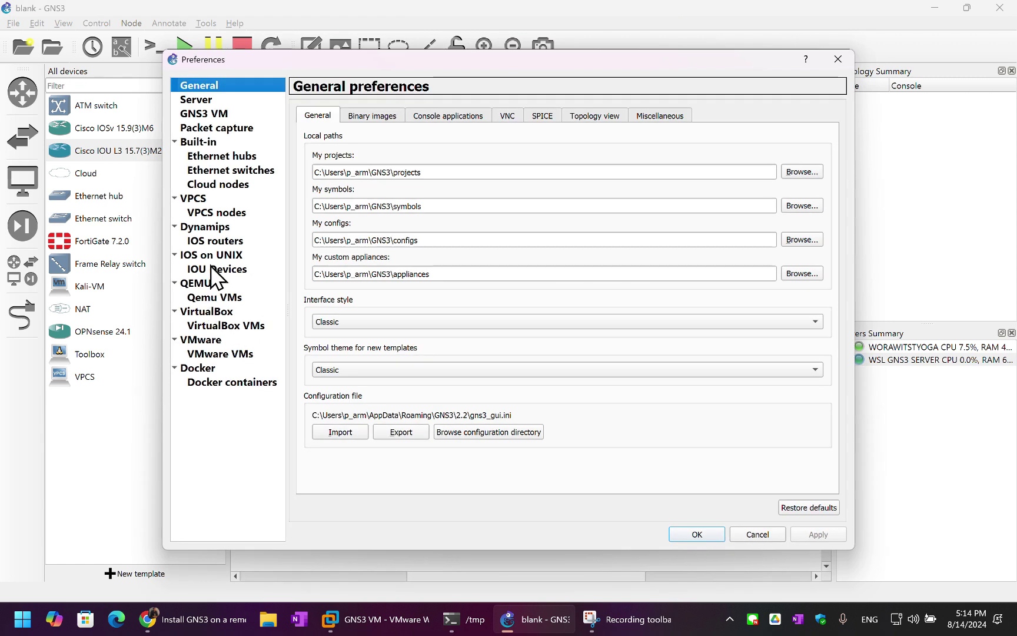
left_click(212, 254)
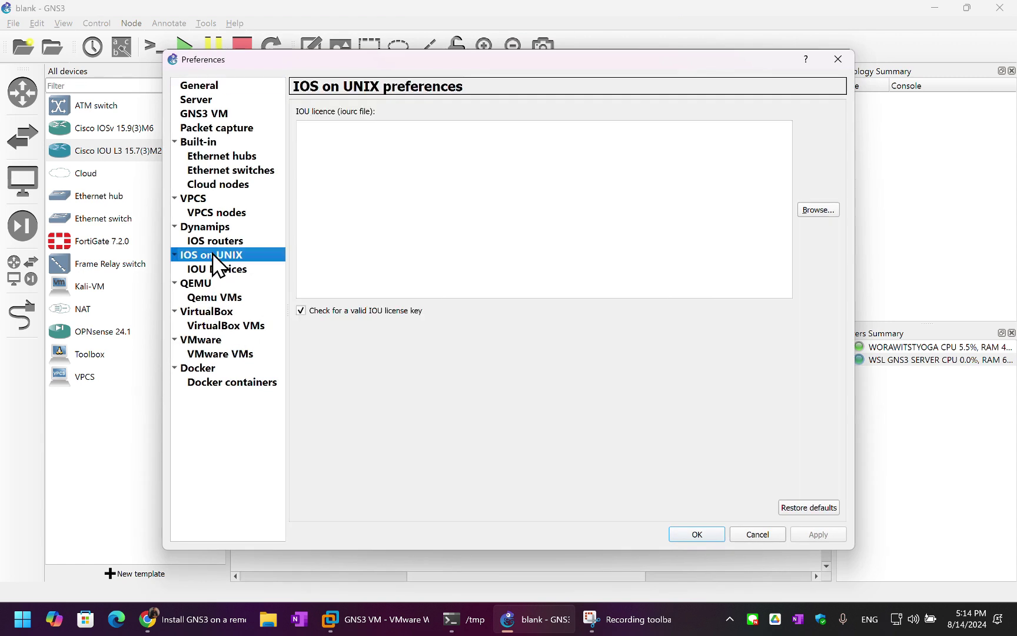
left_click(372, 207)
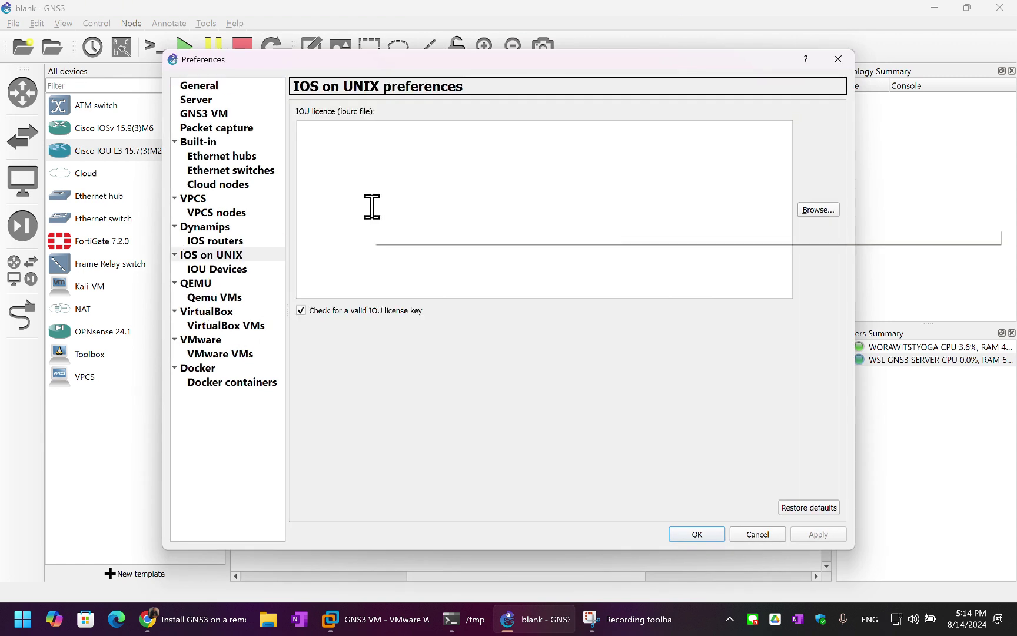
key("ctrl+v")
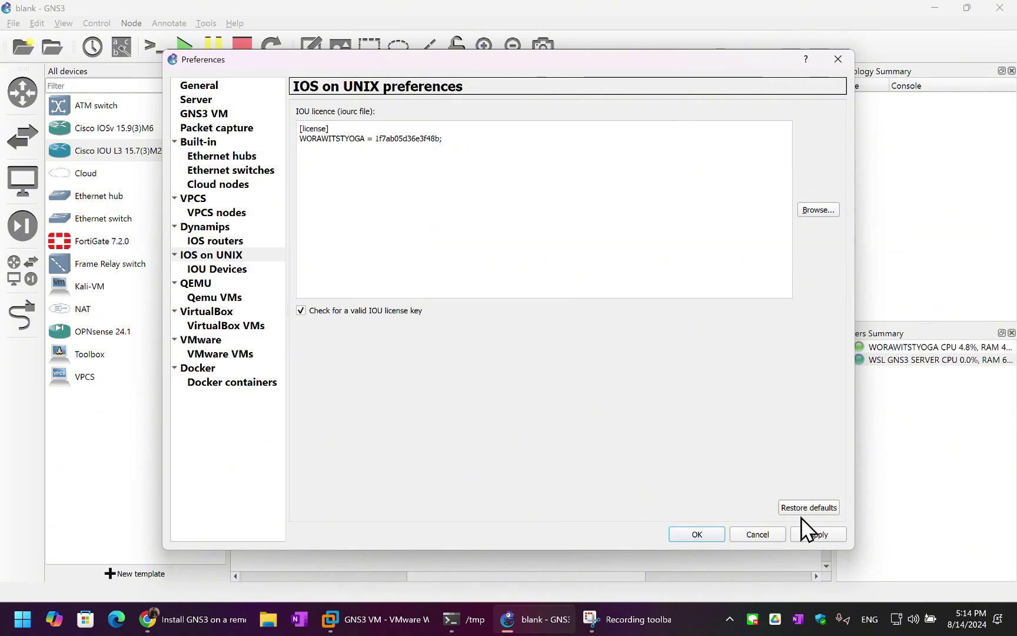
left_click(818, 534)
left_click(698, 533)
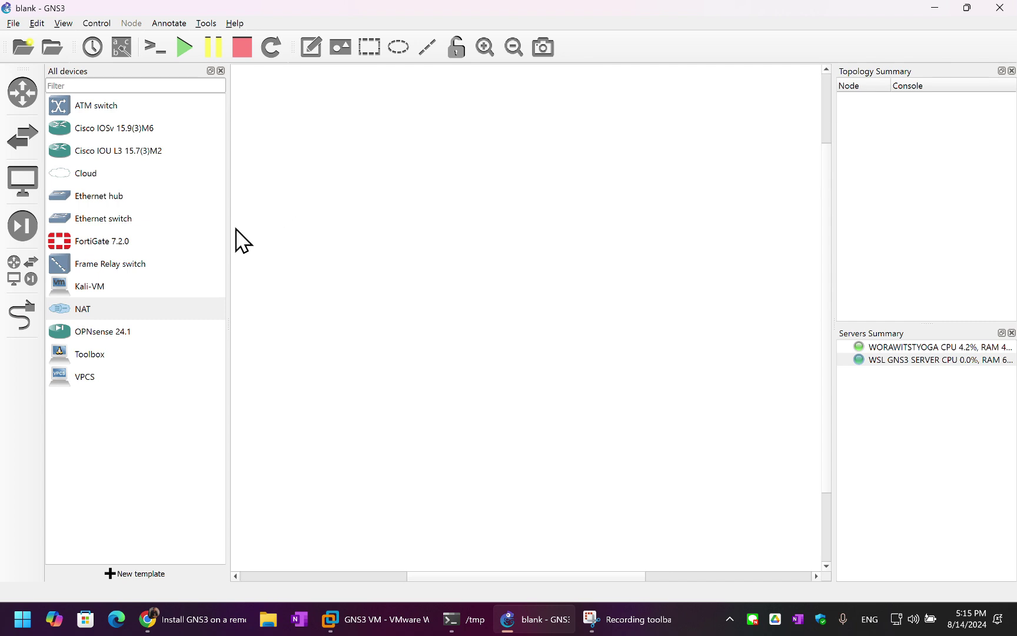
- Add a NAT node to the upper right of the blank topology, hosted on the local server rather than WSL GNS3 SERVER
left_click(56, 310)
left_click_drag(55, 308, 670, 204)
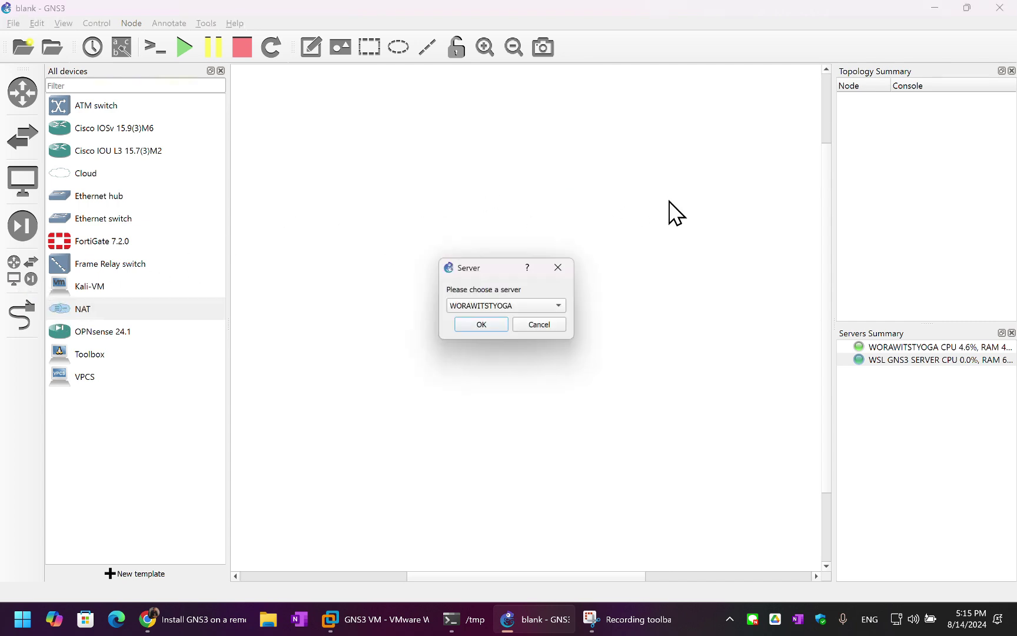
left_click(509, 303)
left_click(510, 307)
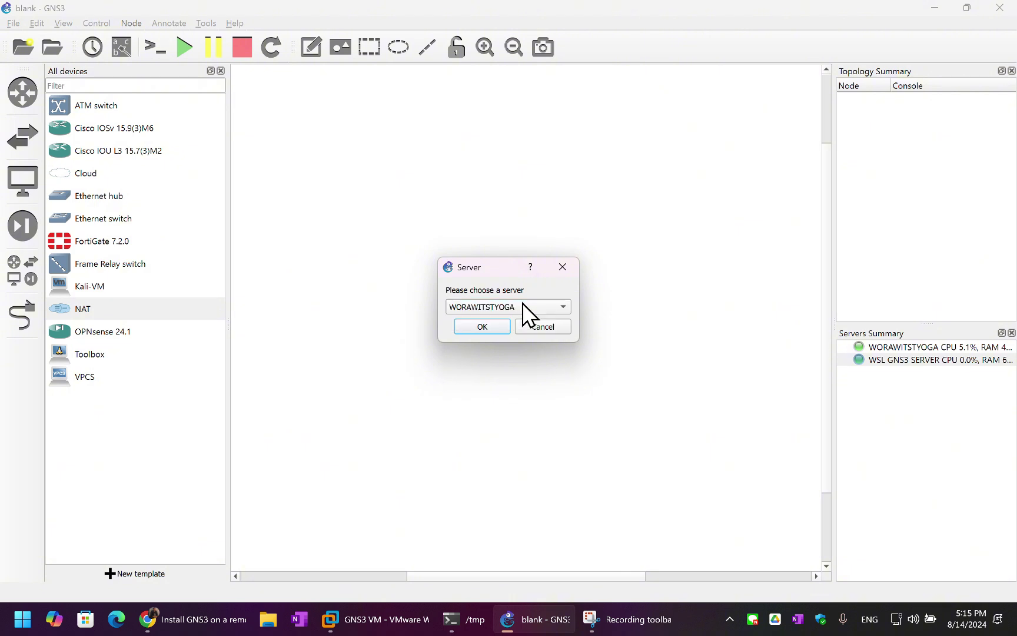
left_click(489, 326)
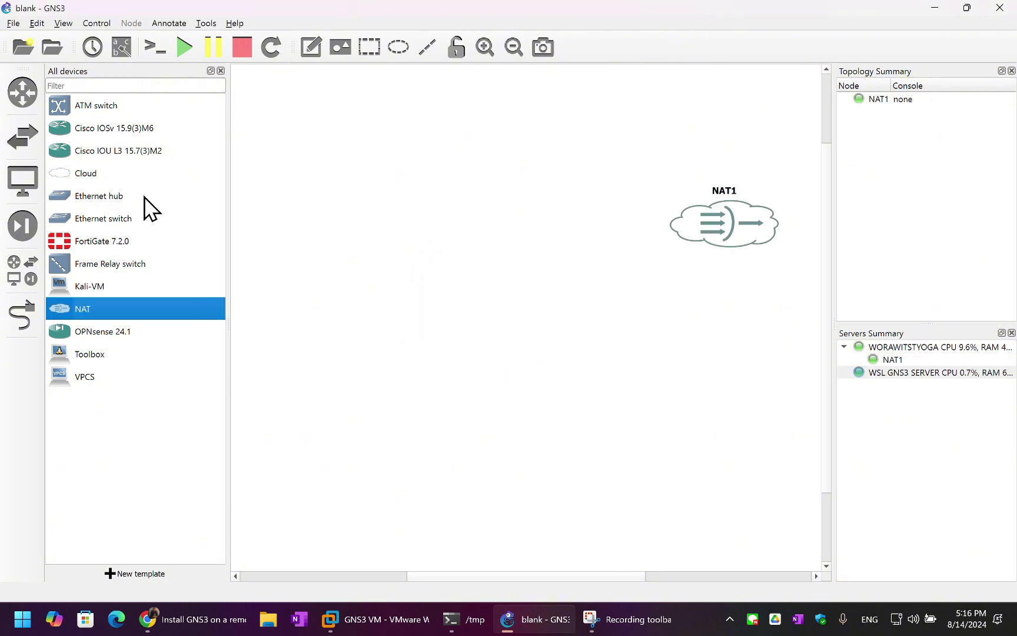
- Place a Cisco IOU L3 15.7(3)M2 router below and left of NAT1 and check which server hosts it
left_click_drag(75, 149, 464, 319)
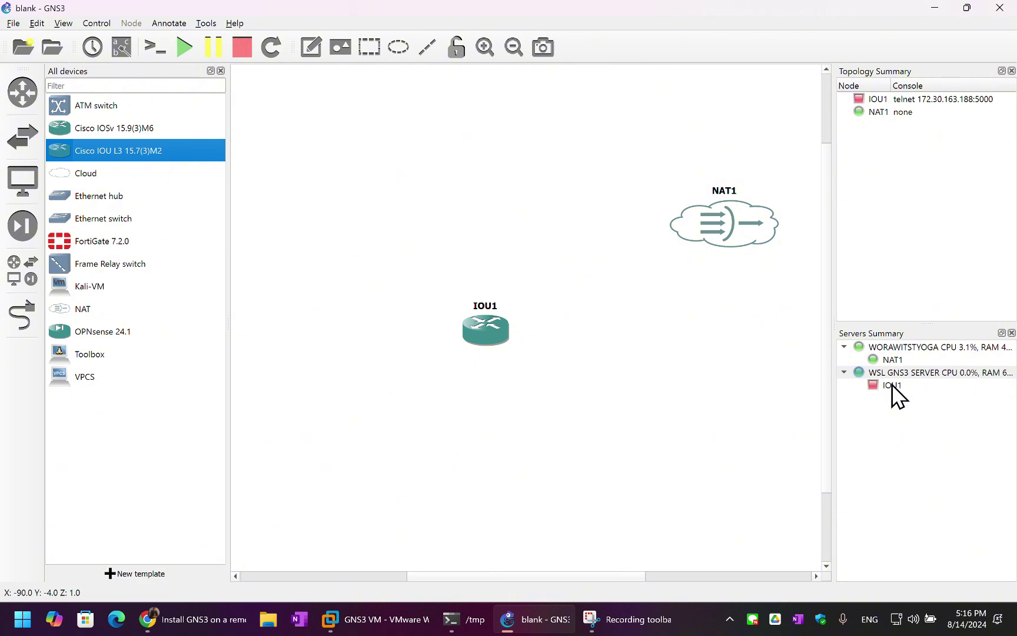
left_click(892, 384)
left_click(899, 377)
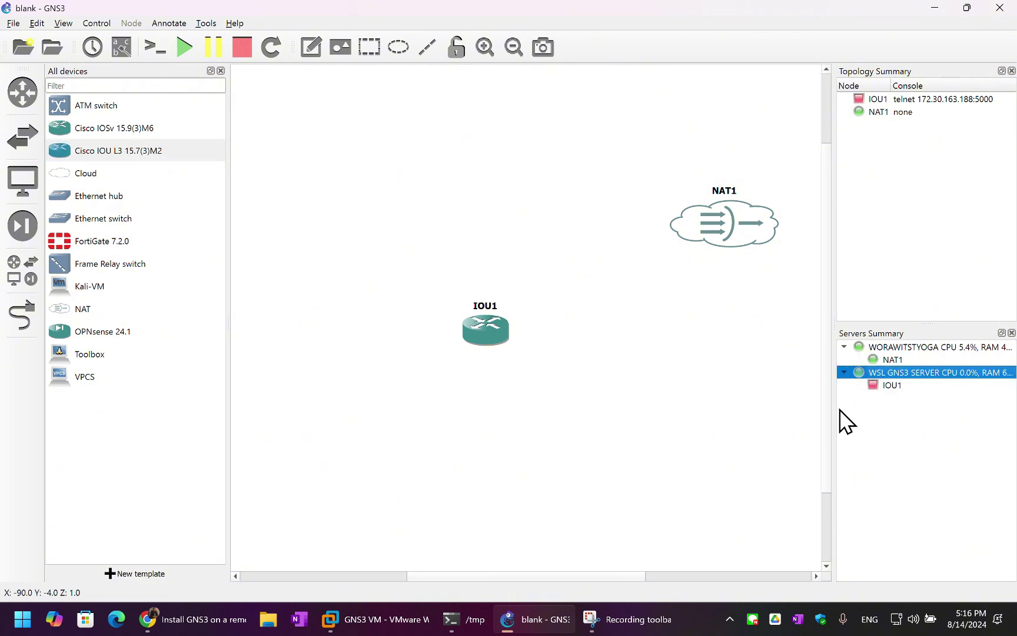
- Link the router IOU1 to the NAT1 node and leave link mode
left_click(37, 318)
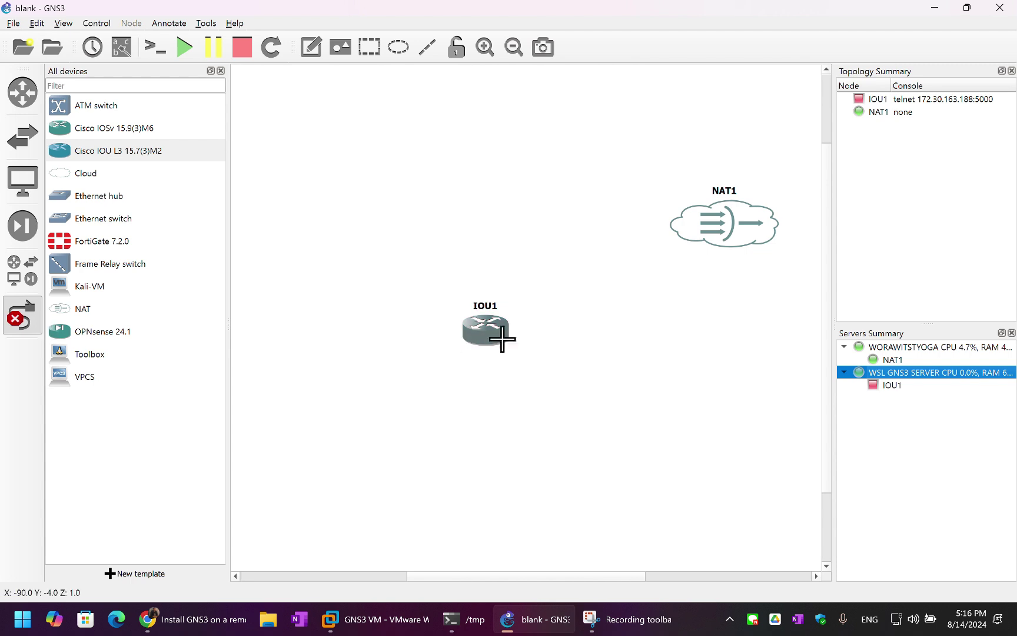
left_click(500, 330)
left_click(519, 338)
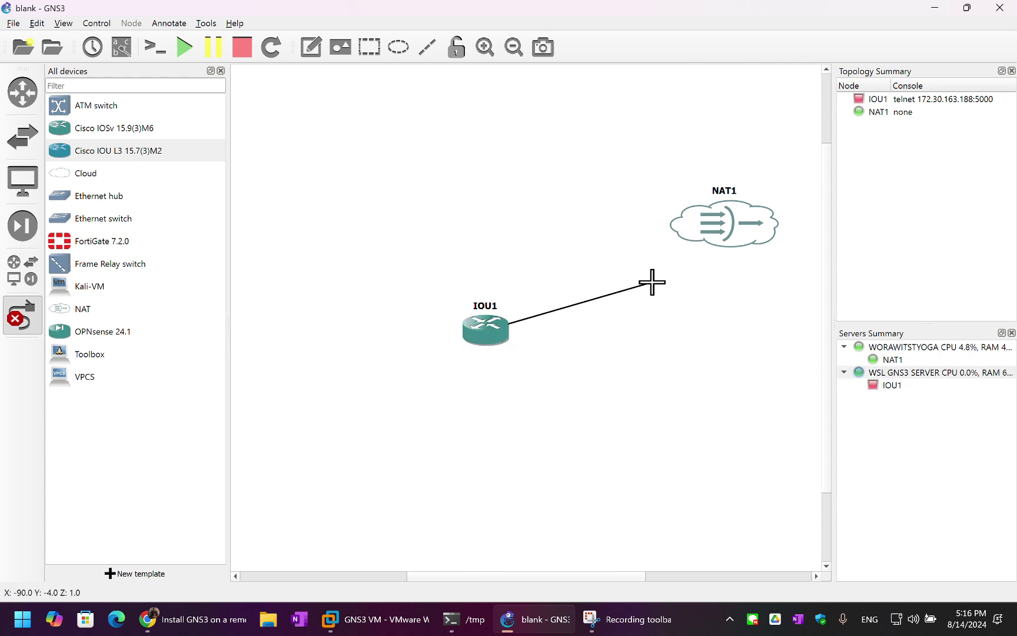
left_click(713, 243)
key("Escape")
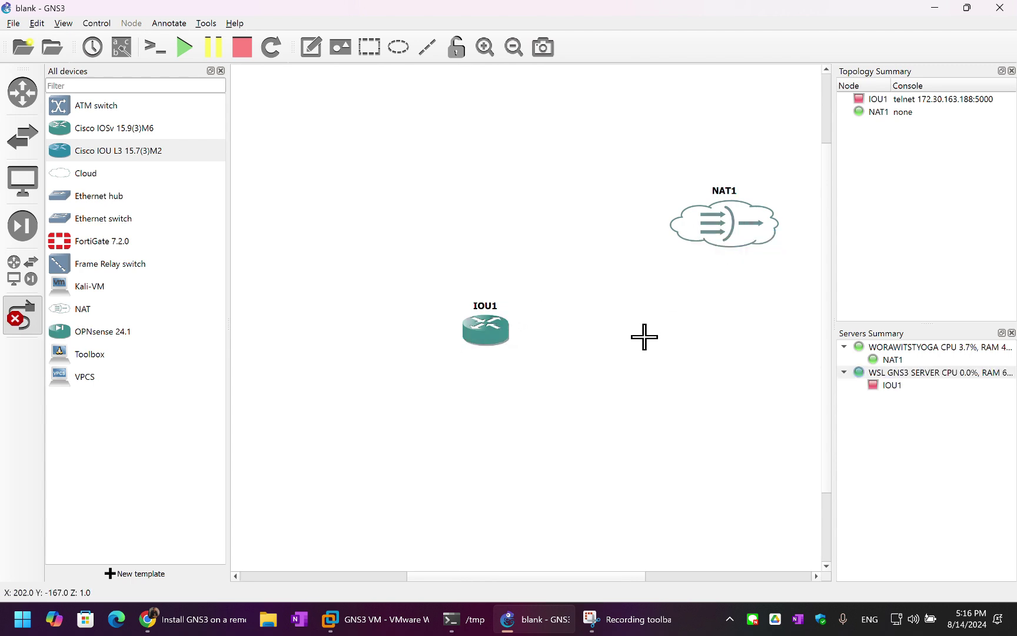
- Start the router IOU1 and open its console
right_click(495, 333)
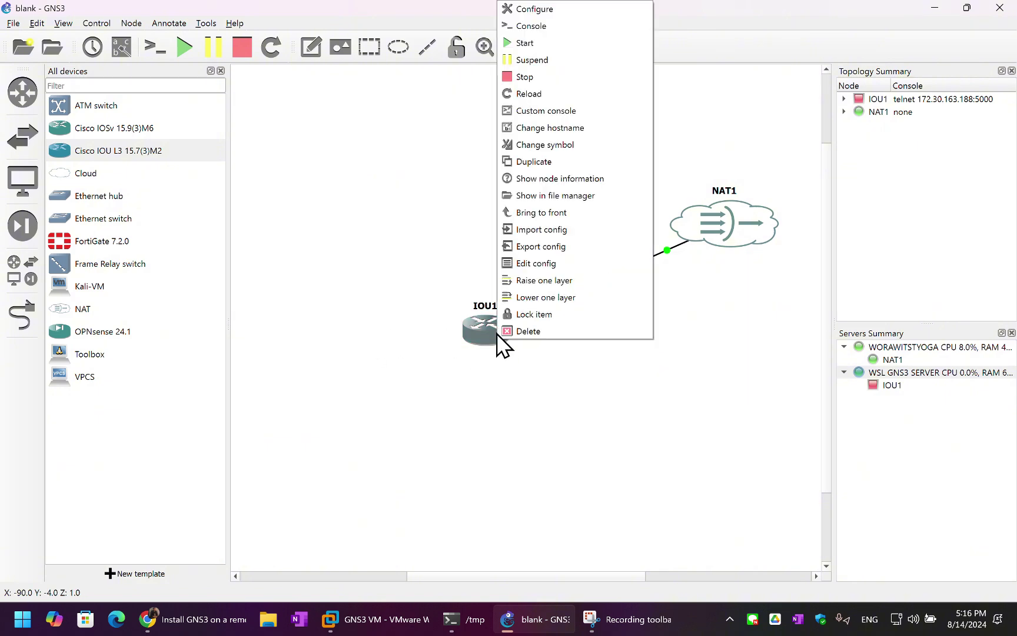
left_click(541, 48)
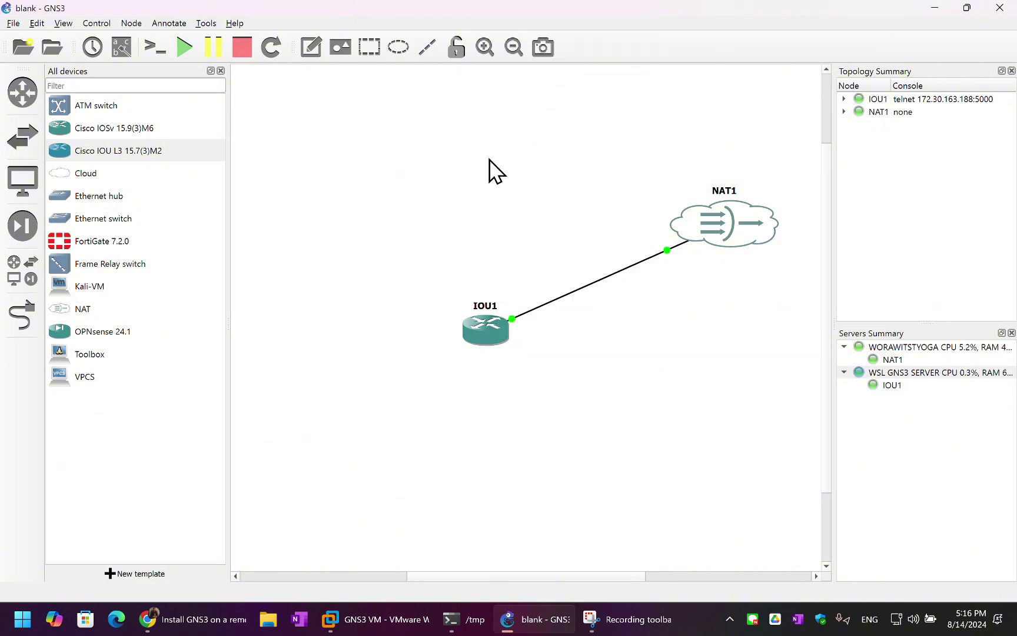
right_click(482, 331)
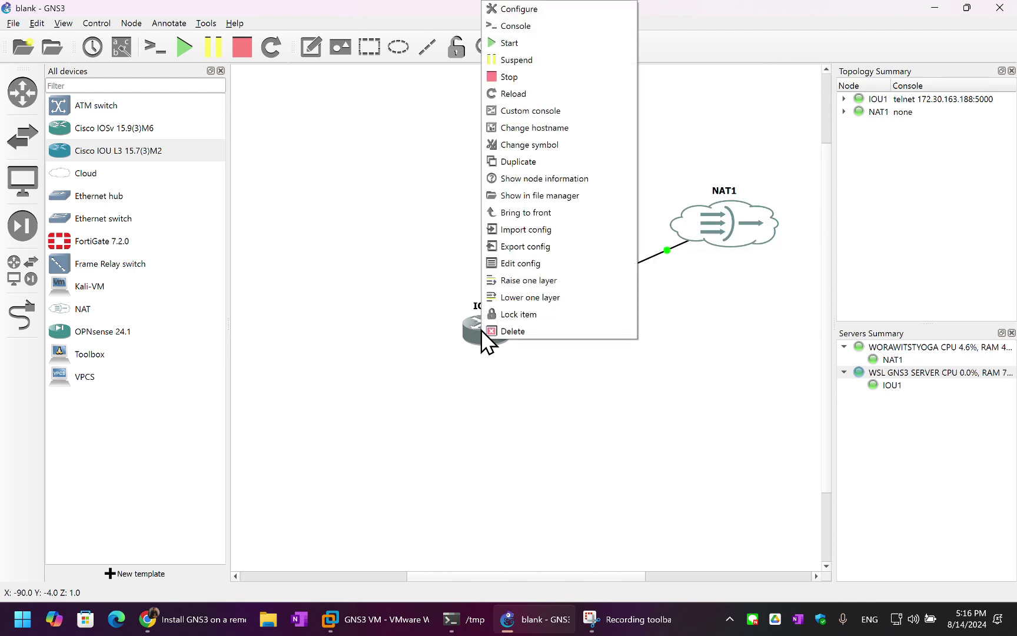
left_click(552, 28)
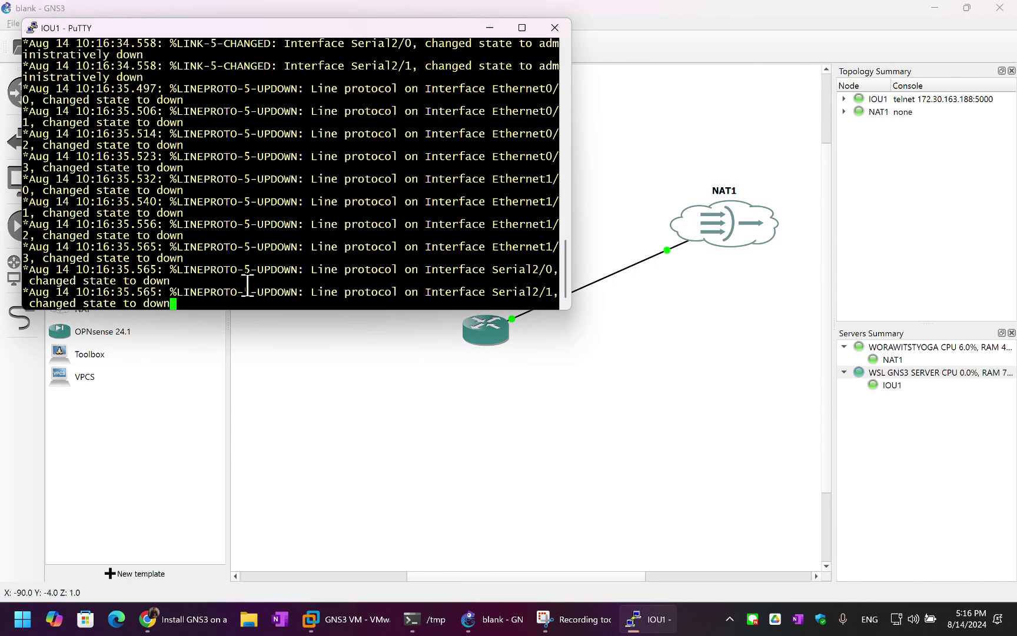
- Configure IOU1's interface eth0/0 with ip address dhcp and no shut, and return to privileged mode
key("Return")
key("Return")
type("conf t")
key("Return")
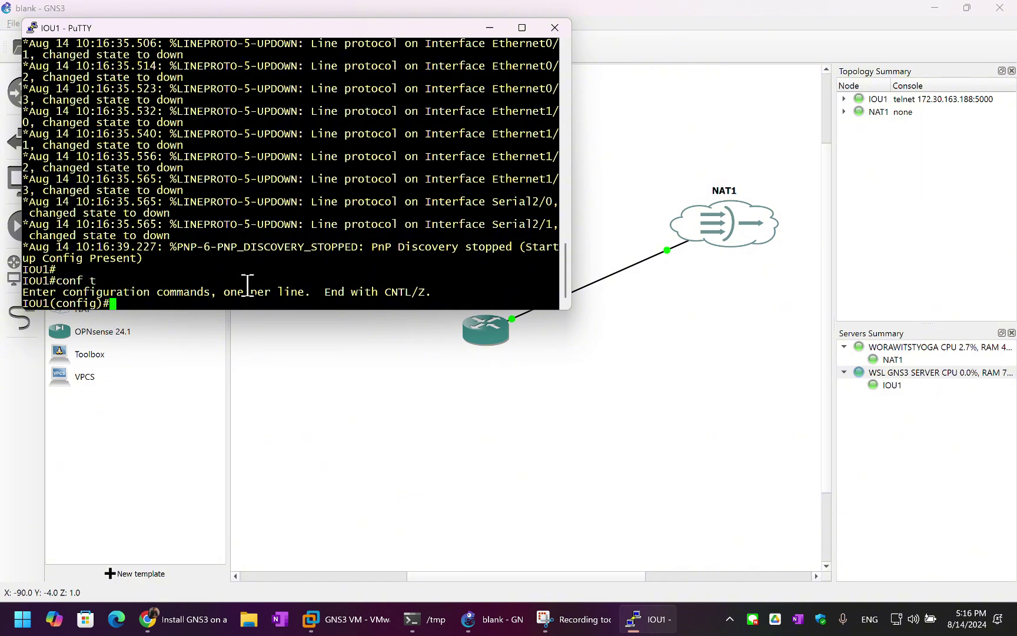
type("int eth0/0")
key("Return")
type("ip ")
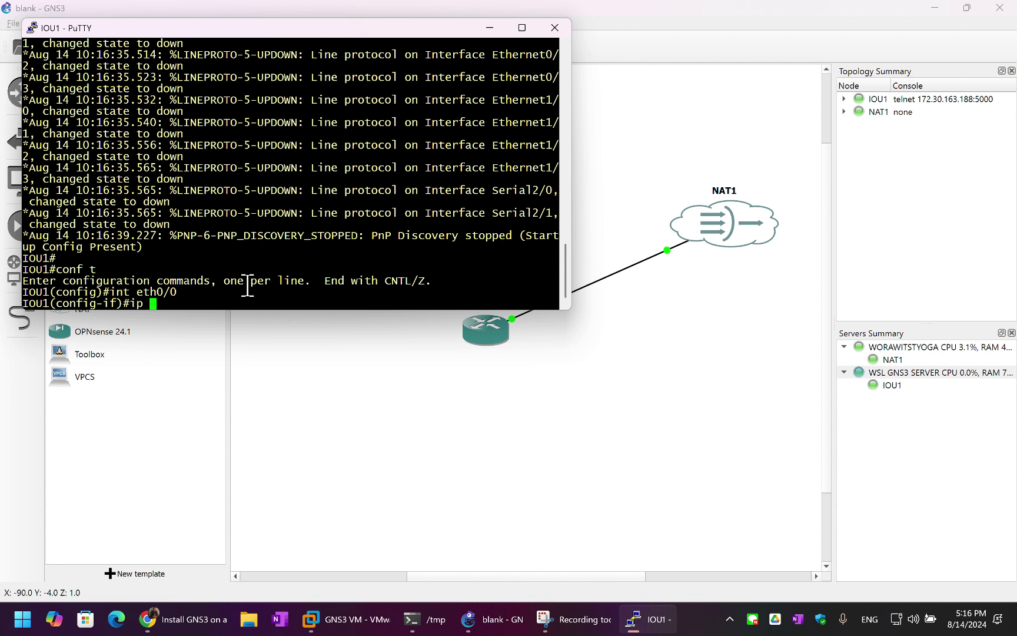
type("address dhcp")
key("Return")
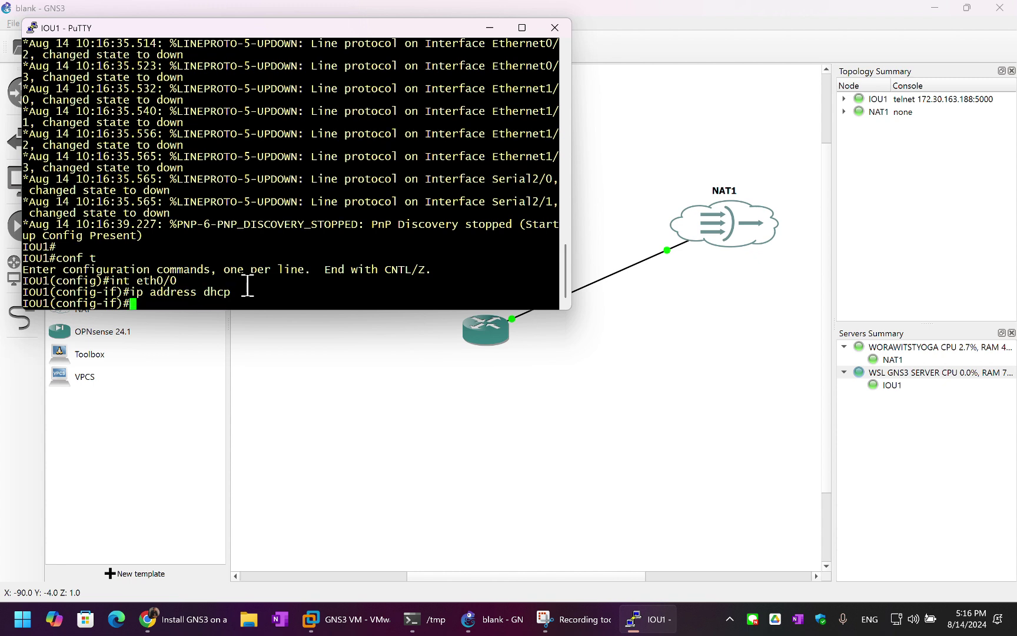
type("no shut")
key("Return")
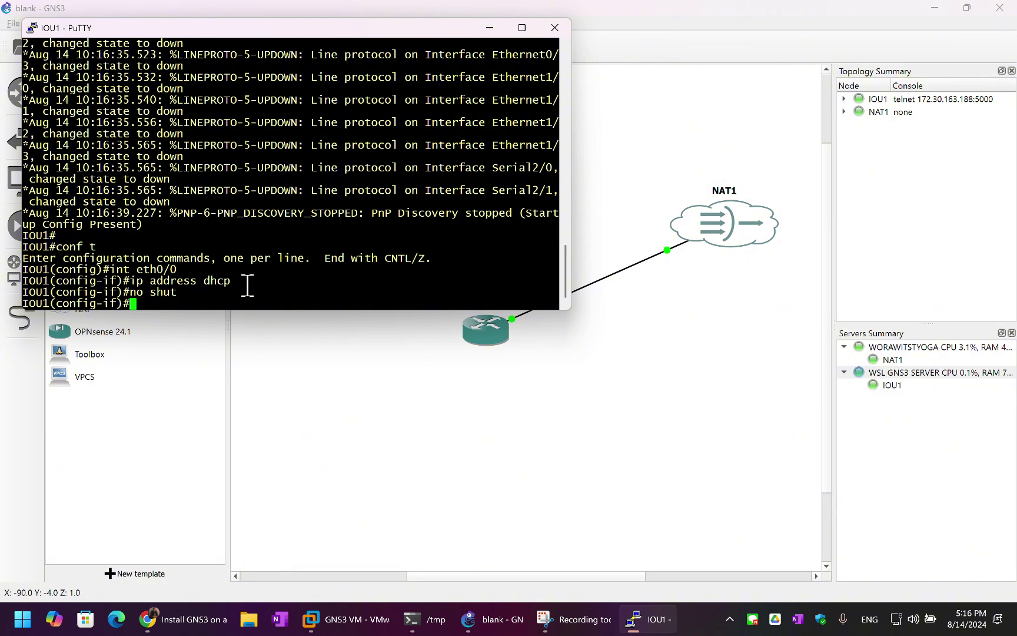
type("end")
key("Return")
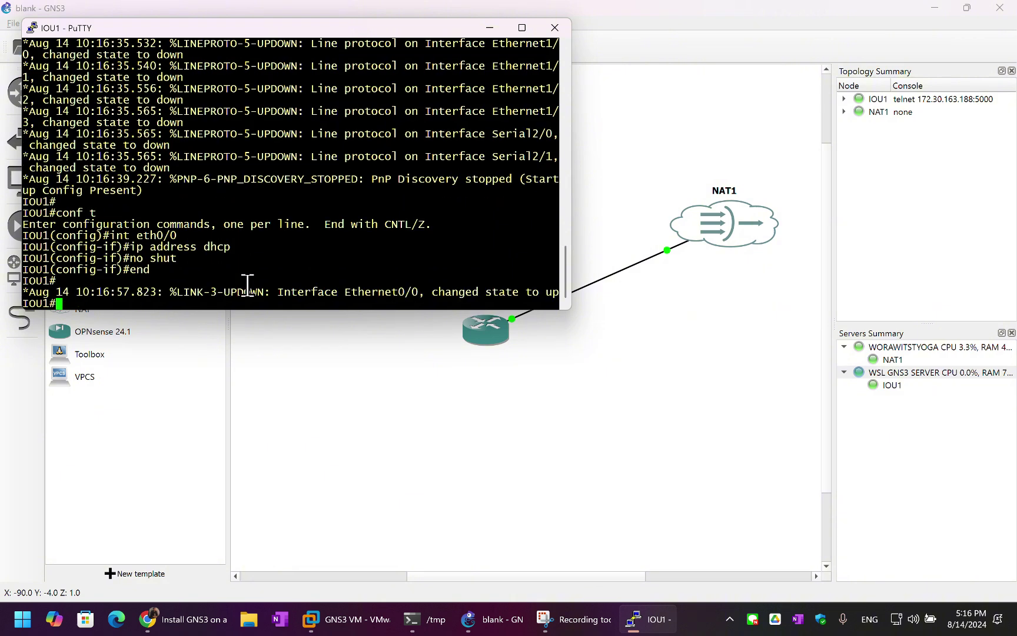
key("Return")
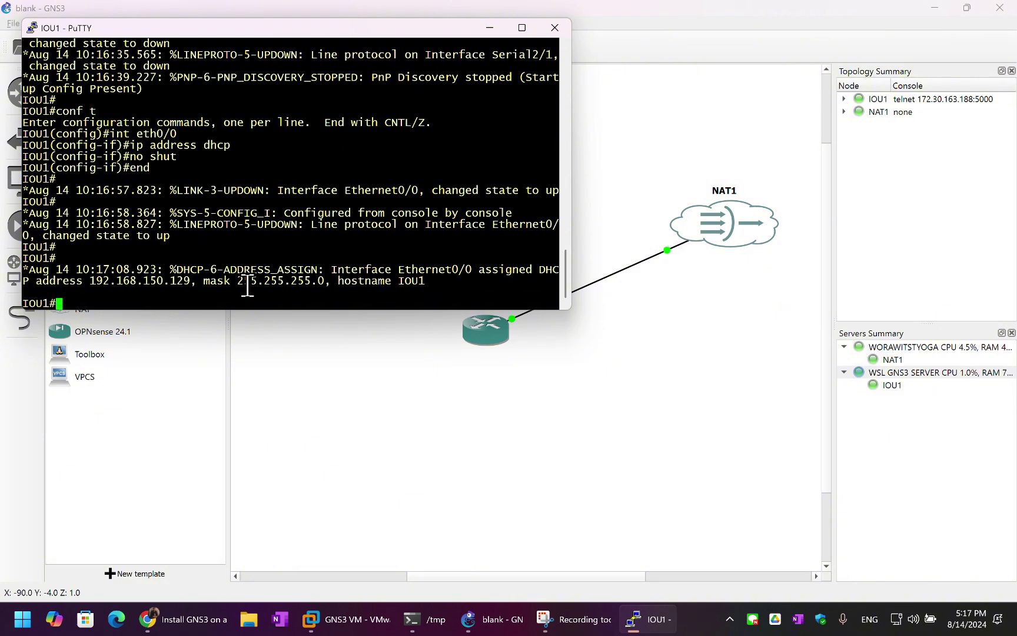
- Run show ip interface brief on IOU1, quit the listing and ping 8.8.8.8 to test connectivity
type("show ip int")
key("Tab")
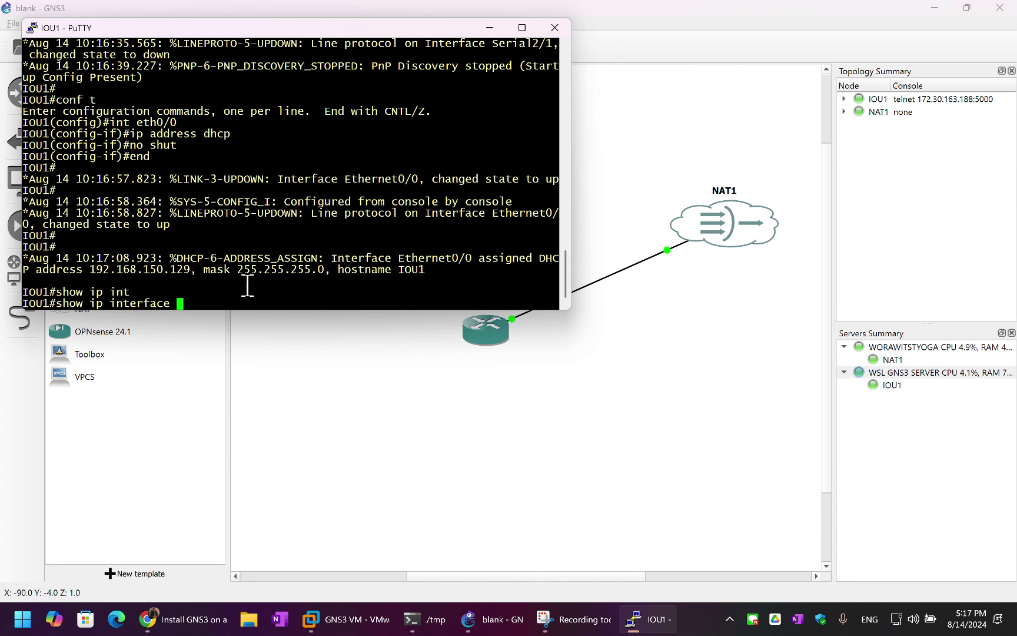
type("br")
key("Tab")
key("Return")
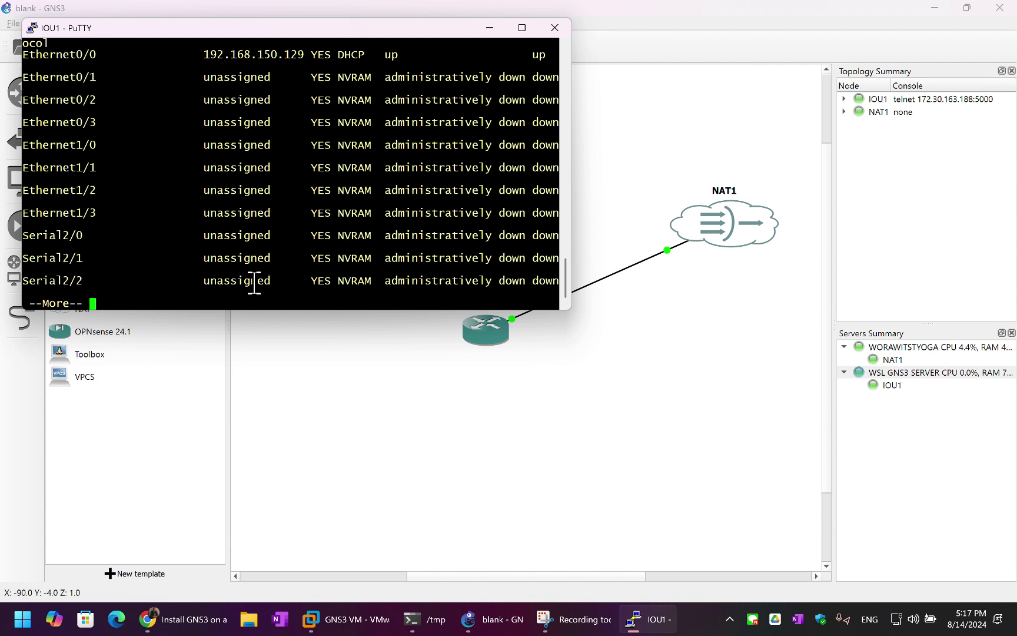
type("qping 8.8.8.8")
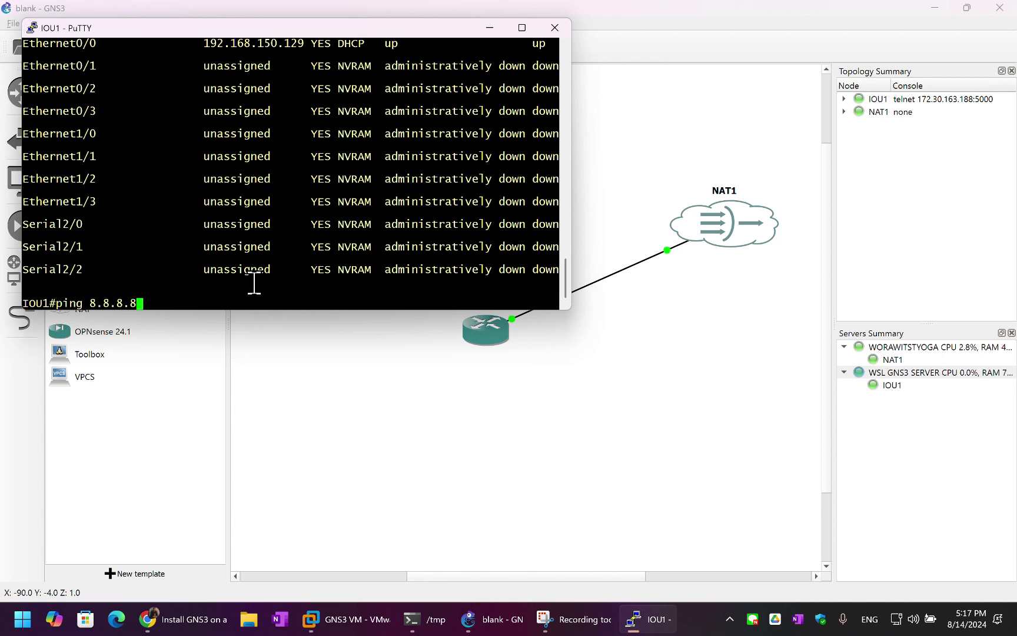
key("Return")
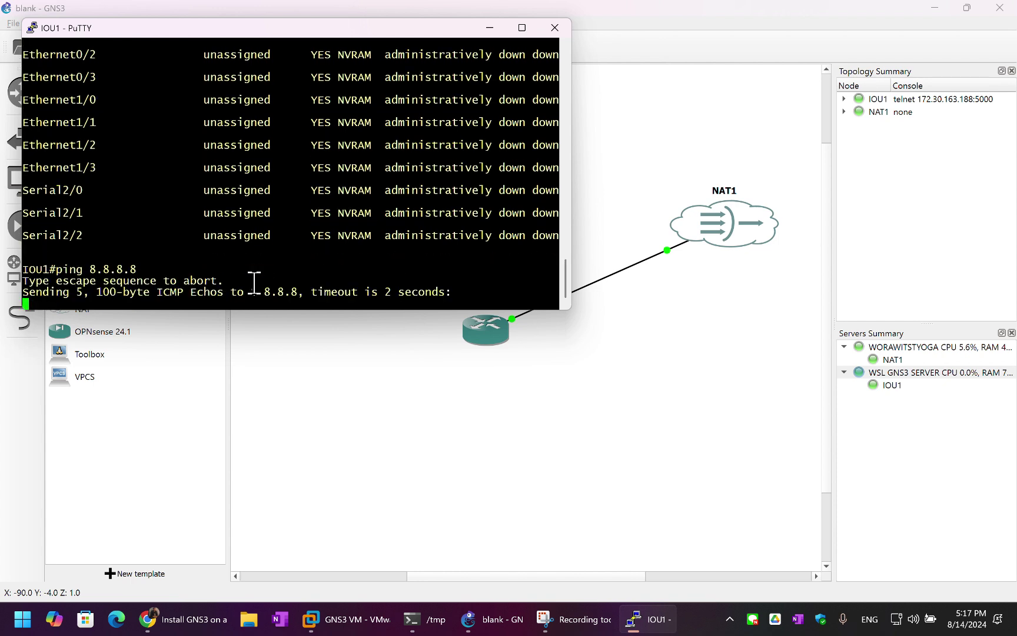